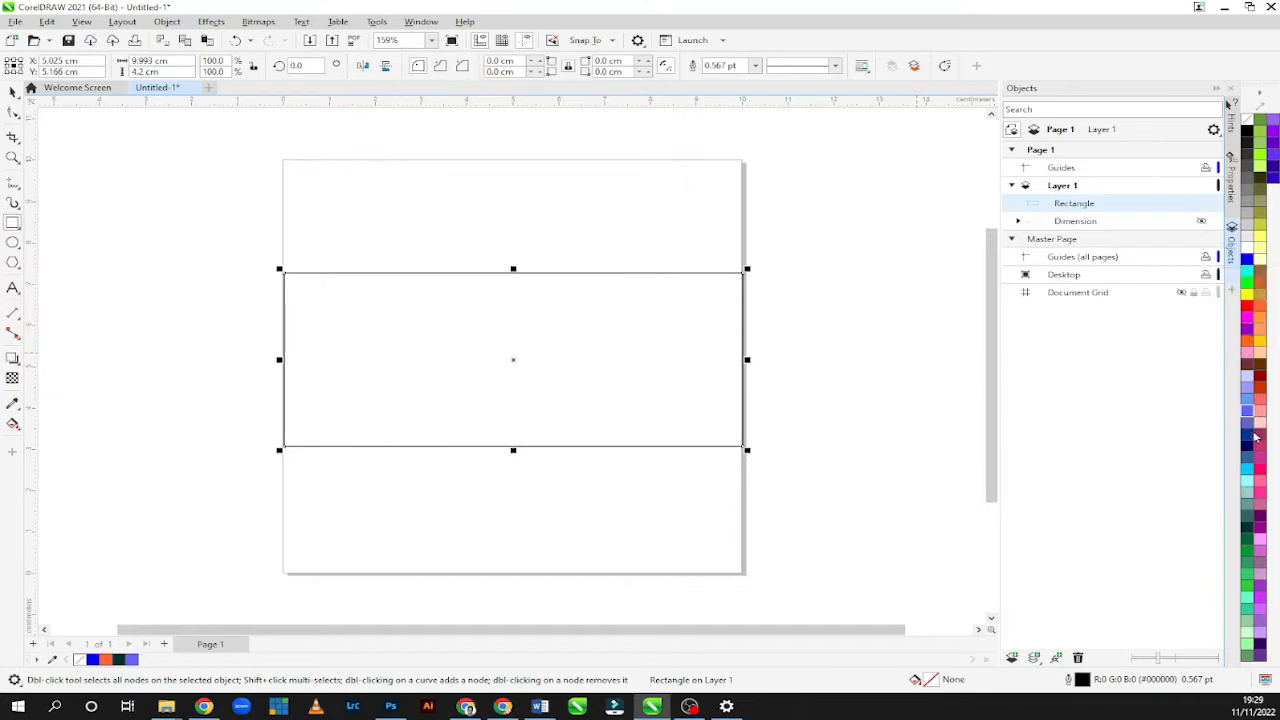
# Fill the rectangle with purple #9900CC and add the text "Introduction" on the page above it.
pyautogui.click(1253, 338)
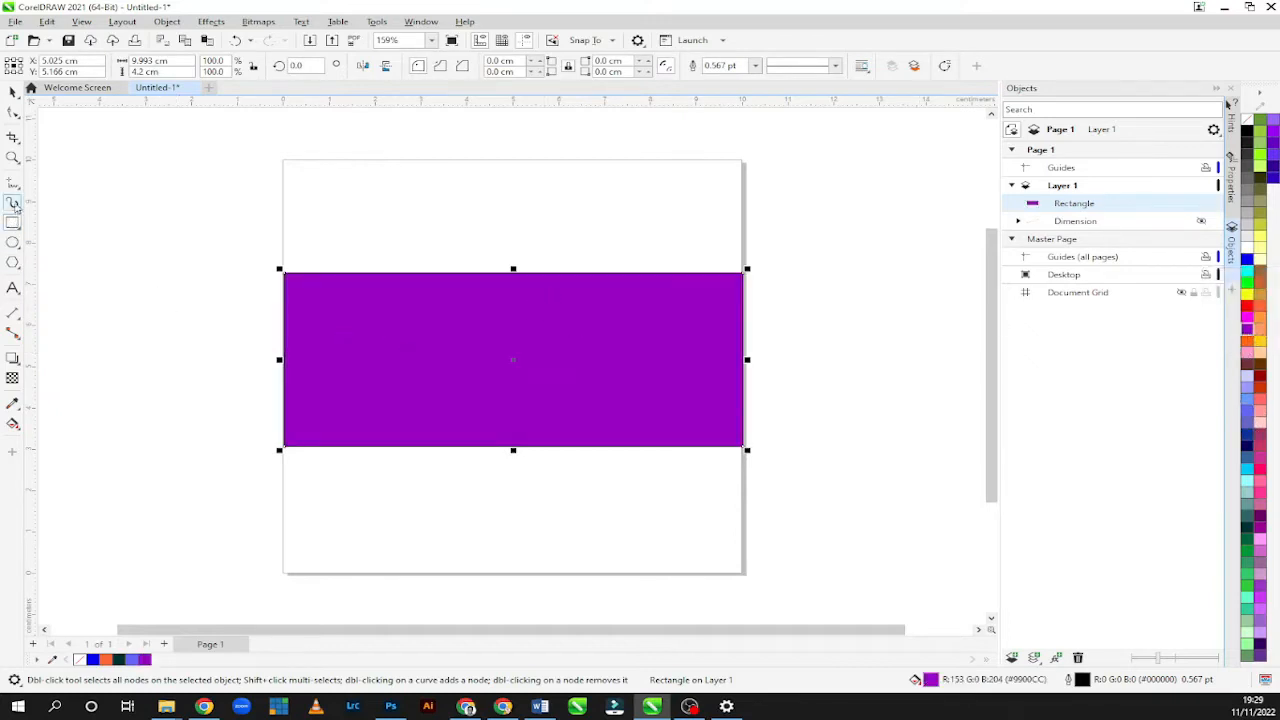
pyautogui.click(13, 288)
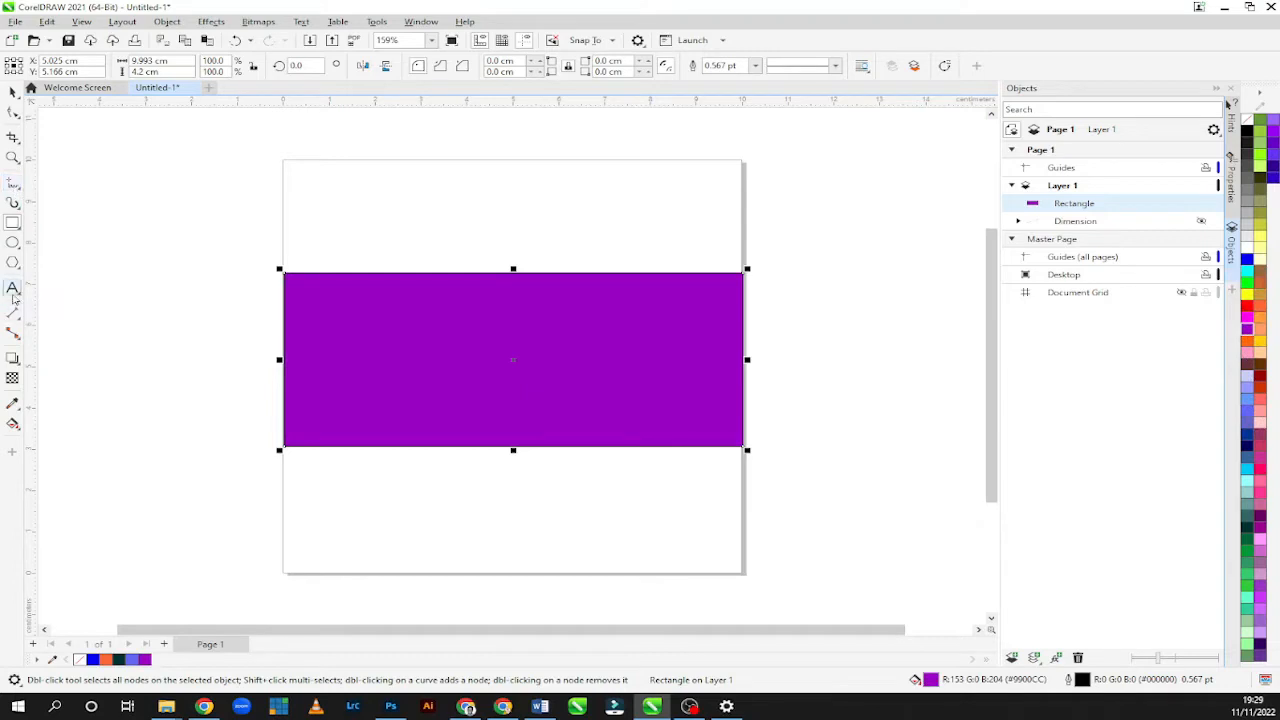
pyautogui.click(444, 228)
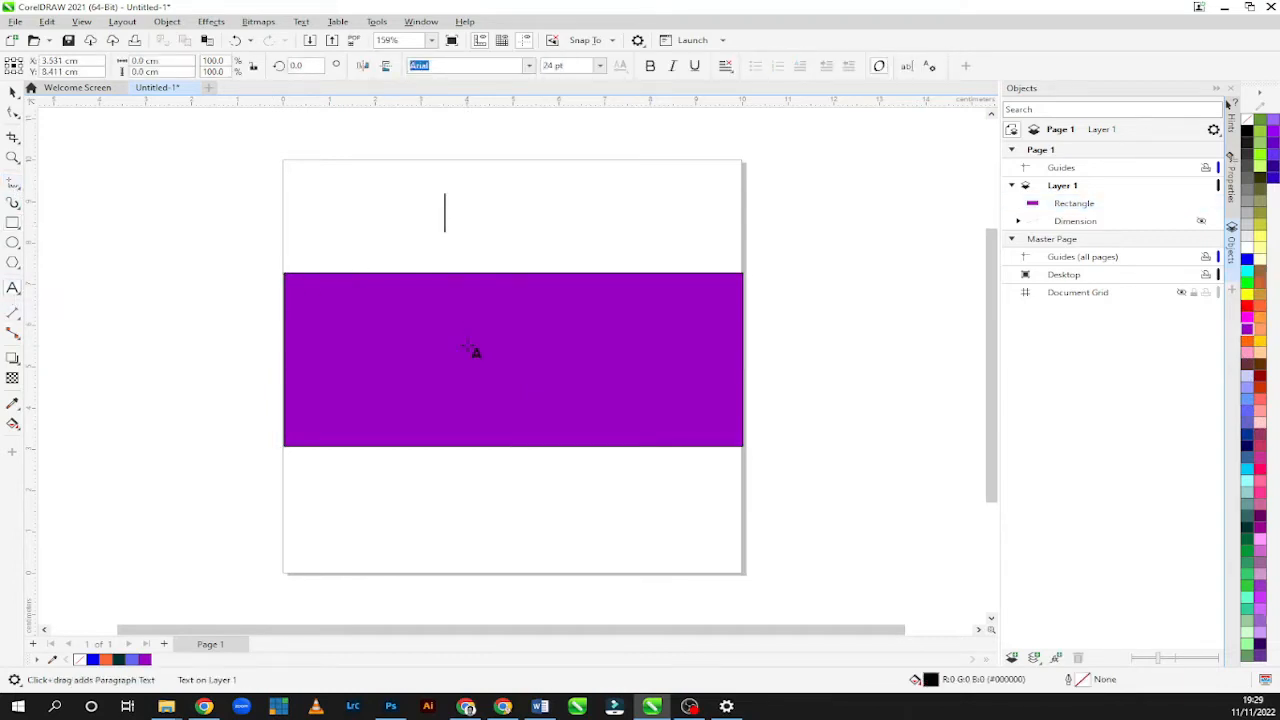
pyautogui.write('In')
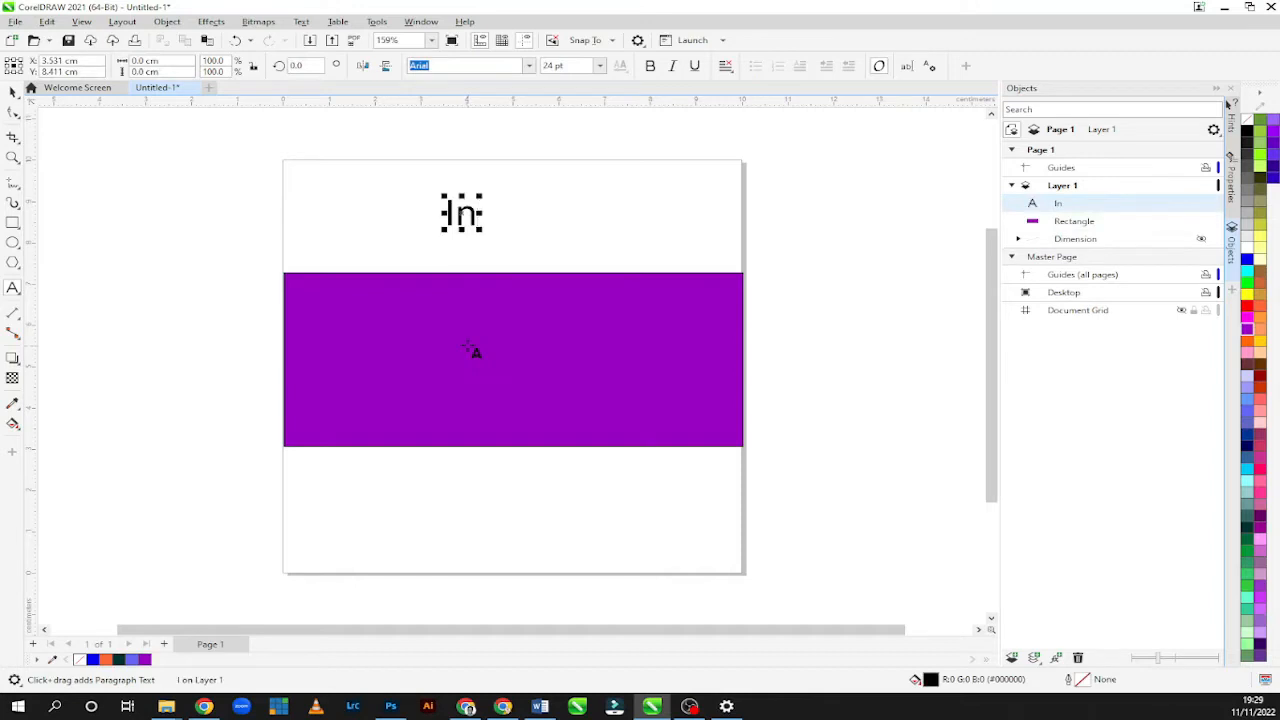
pyautogui.write('trod')
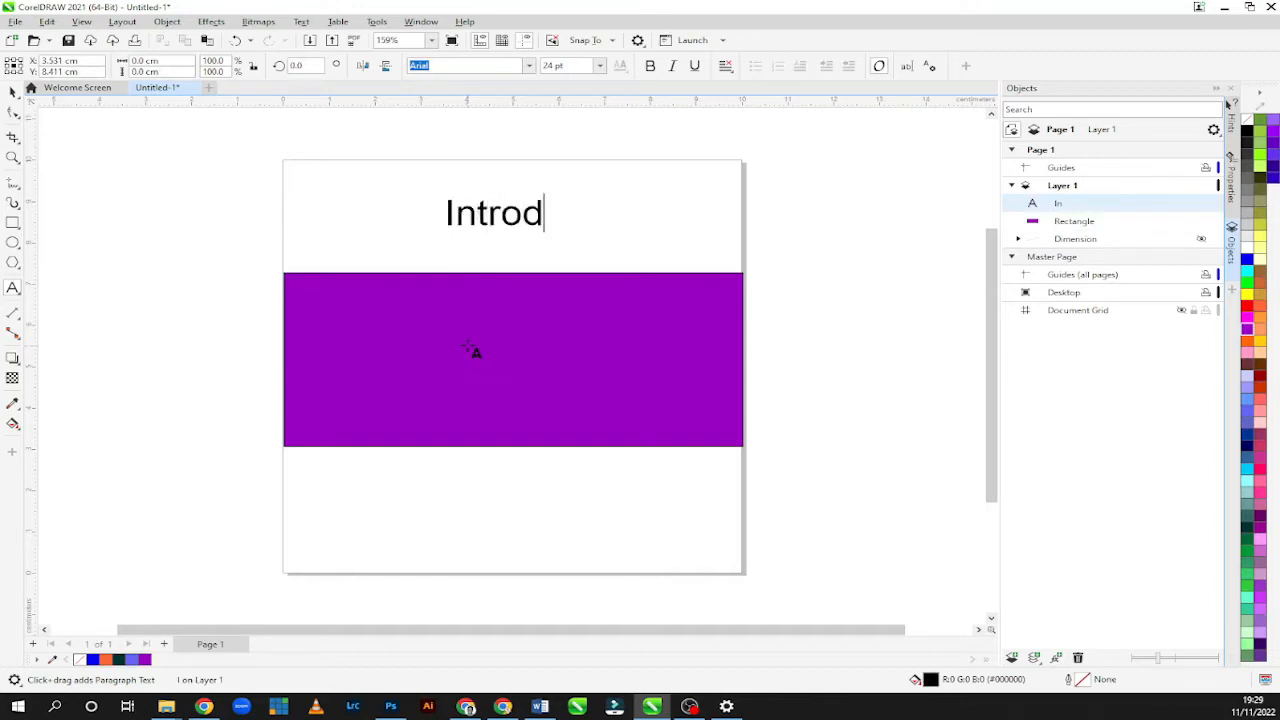
pyautogui.write('uction')
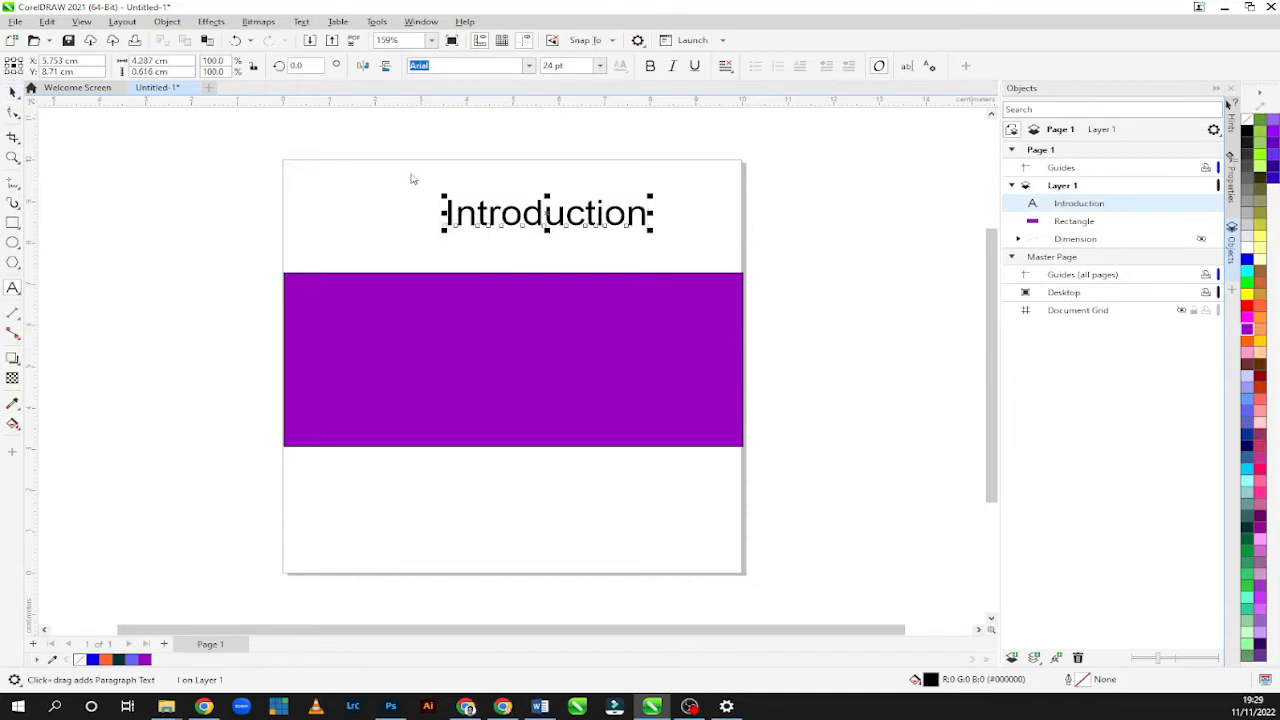
# Move the "Introduction" text so it sits horizontally centred just above the purple rectangle.
pyautogui.click(578, 220)
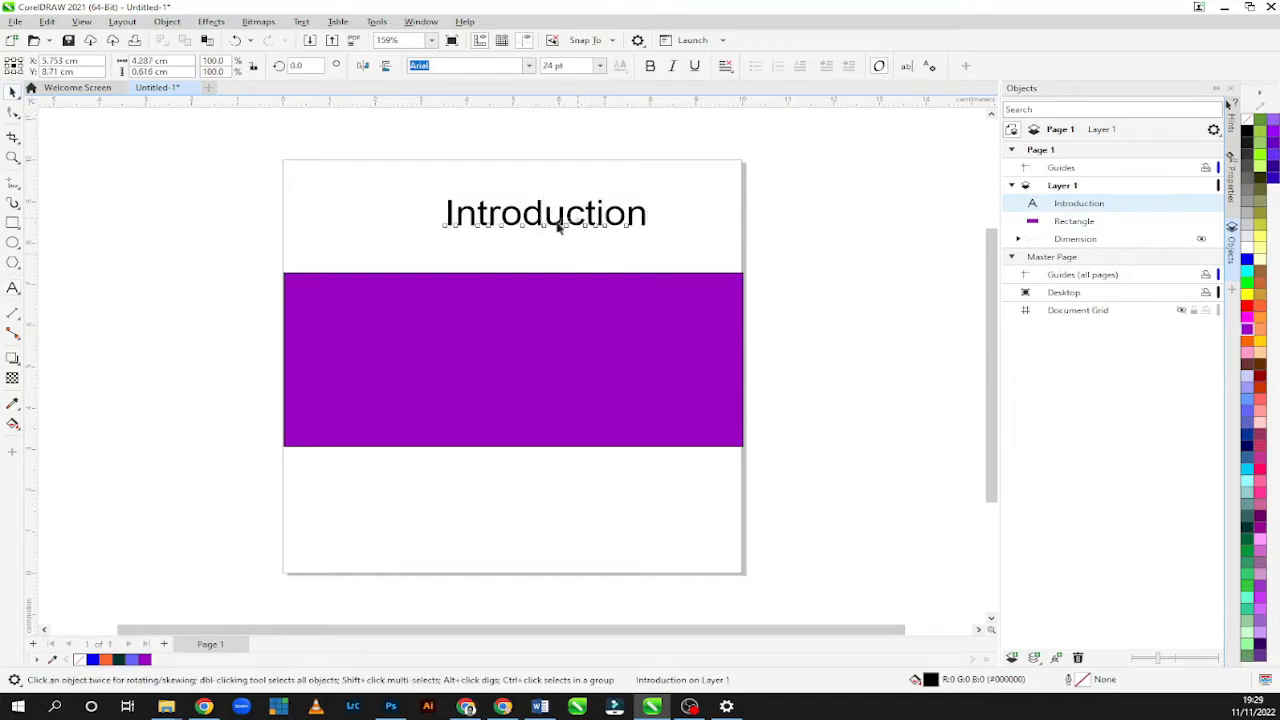
pyautogui.click(503, 228)
pyautogui.moveTo(534, 214); pyautogui.dragTo(508, 254)
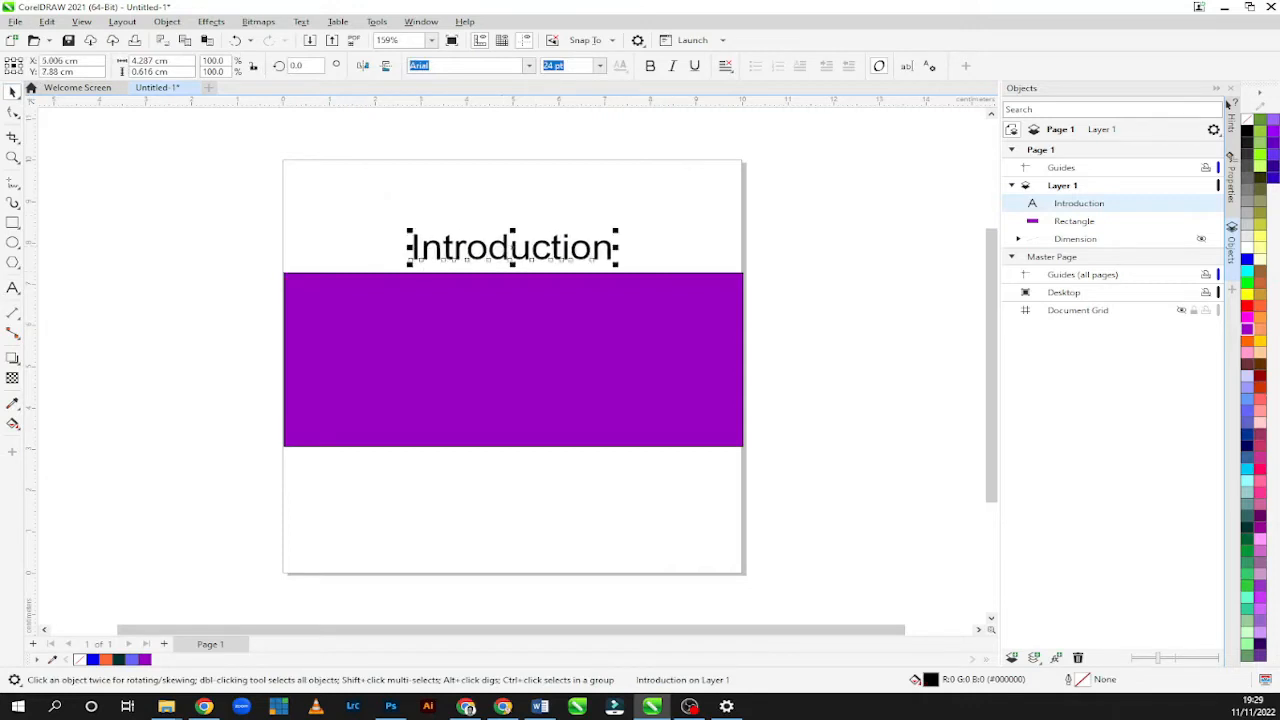
# Add a new text object reading "To Corel Draw" on the page below the purple rectangle.
pyautogui.click(13, 288)
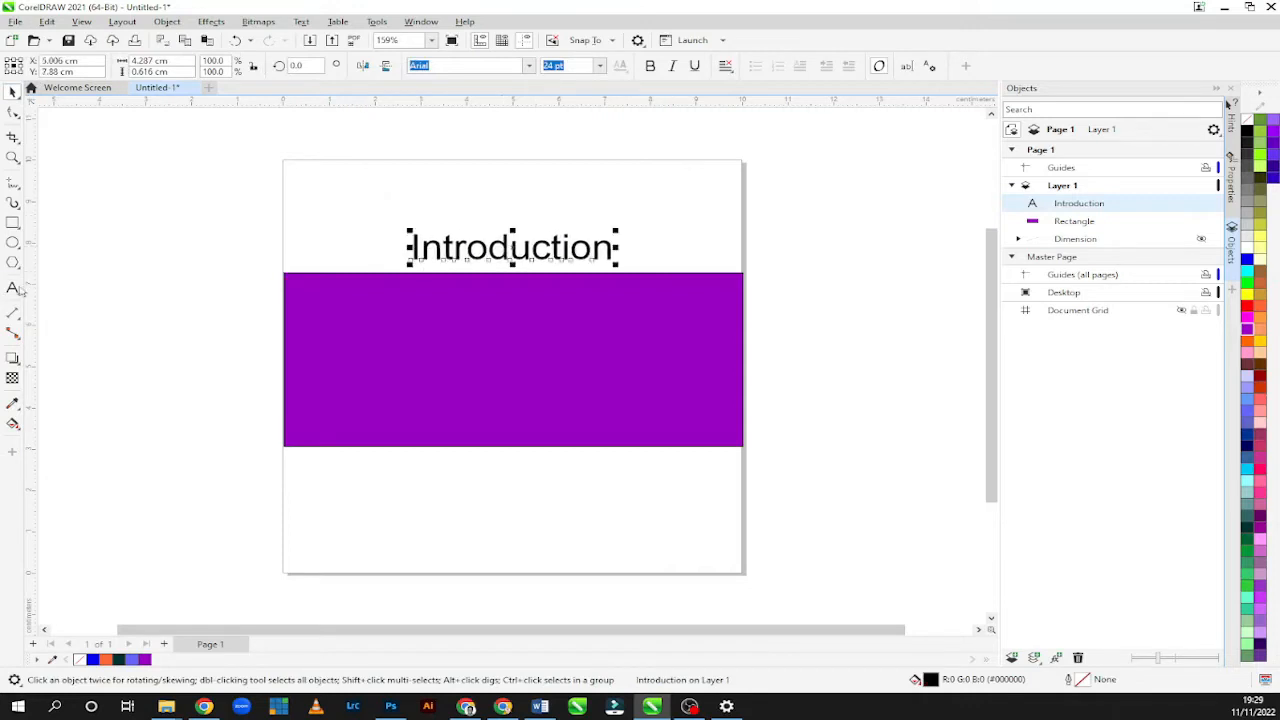
pyautogui.click(438, 515)
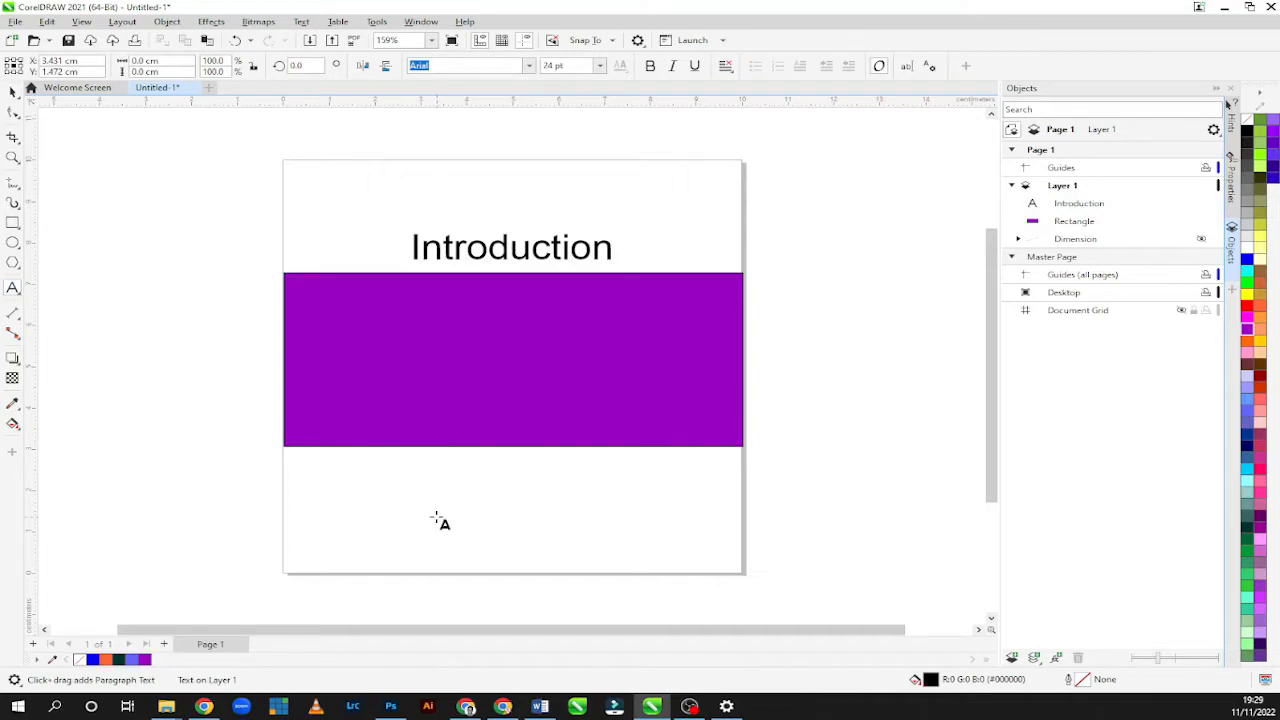
pyautogui.write('to')
pyautogui.press('BackSpace')
pyautogui.press('BackSpace')
pyautogui.press('BackSpace')
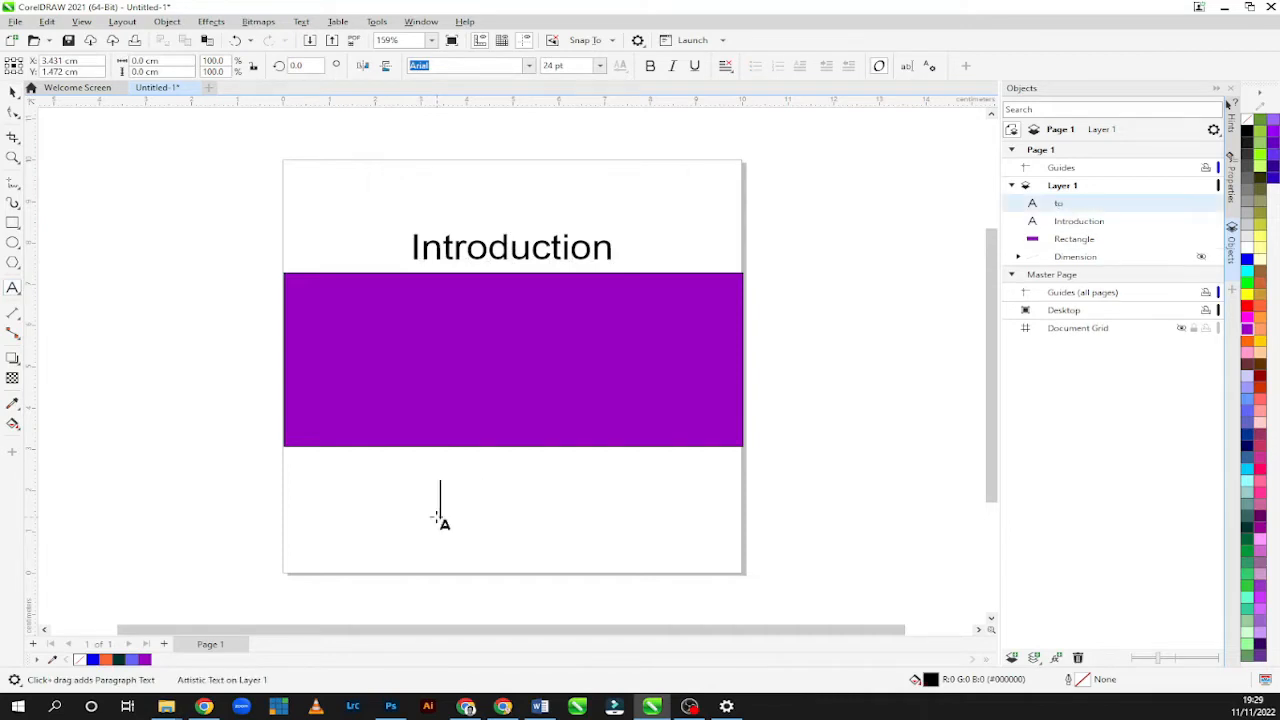
pyautogui.write('To C')
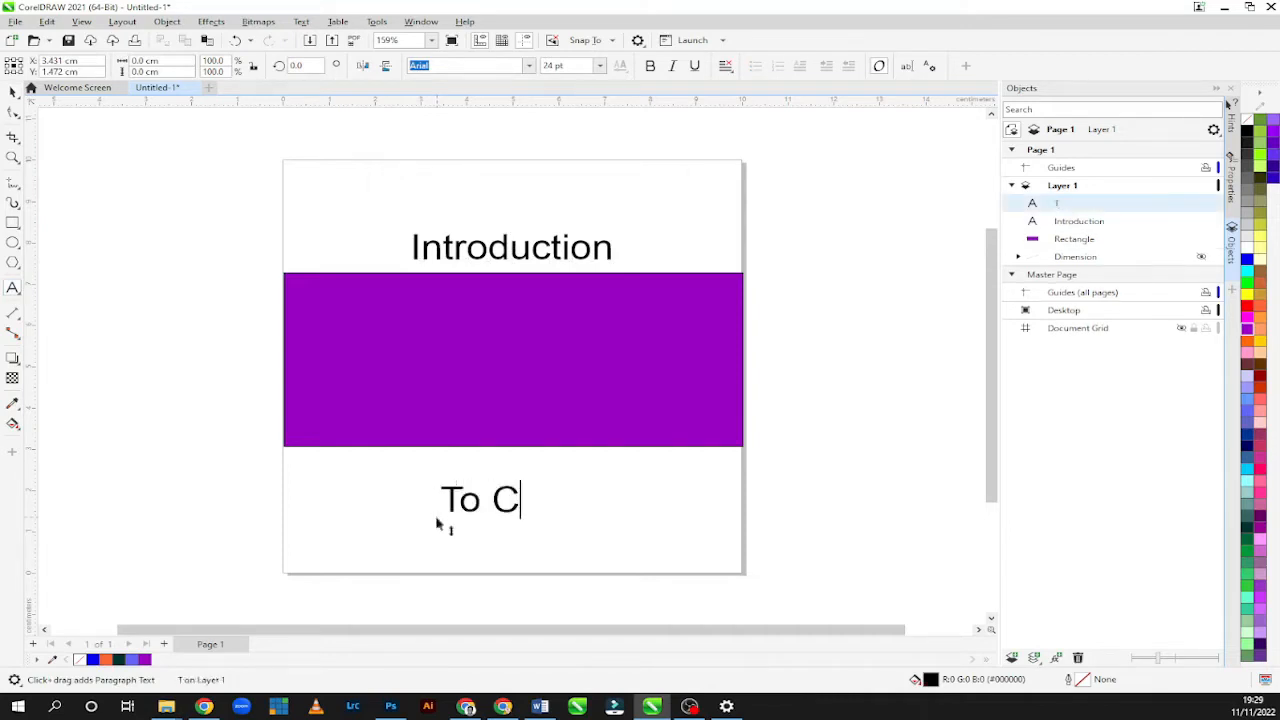
pyautogui.write('orel Draw')
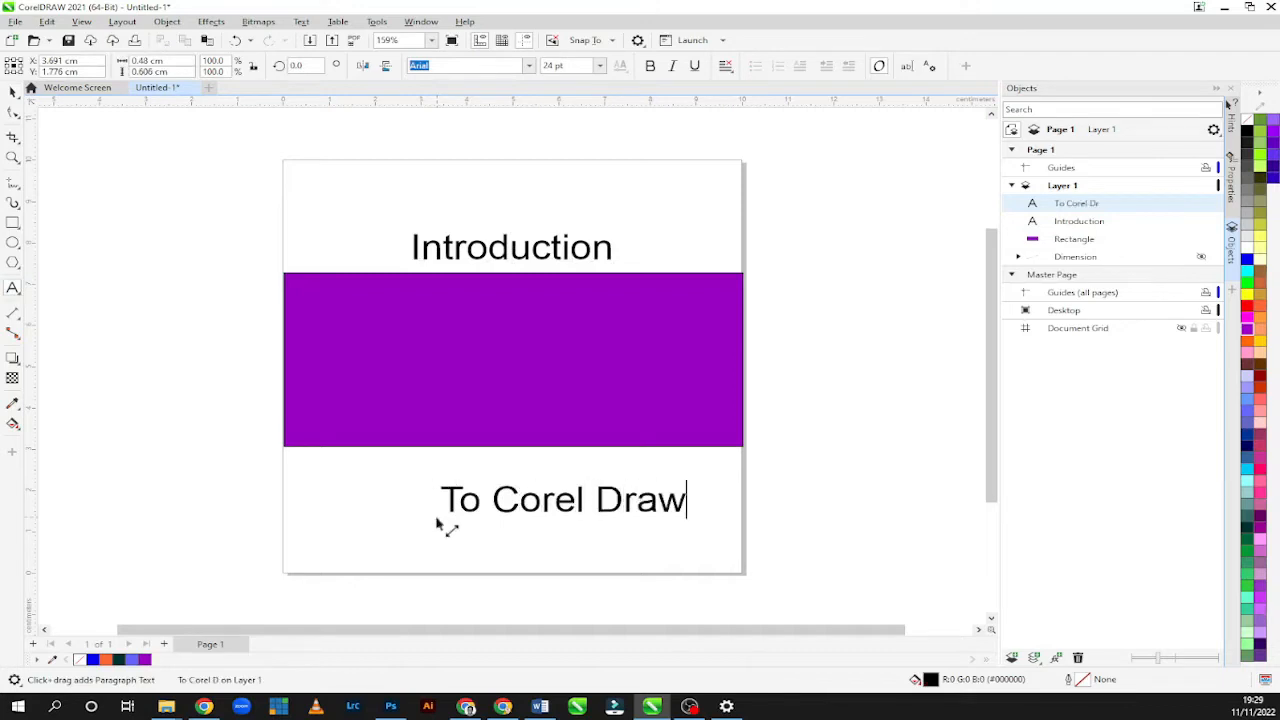
# Add a second line reading "Course One" to the "To Corel Draw" text.
pyautogui.press('Return')
pyautogui.write('Cou')
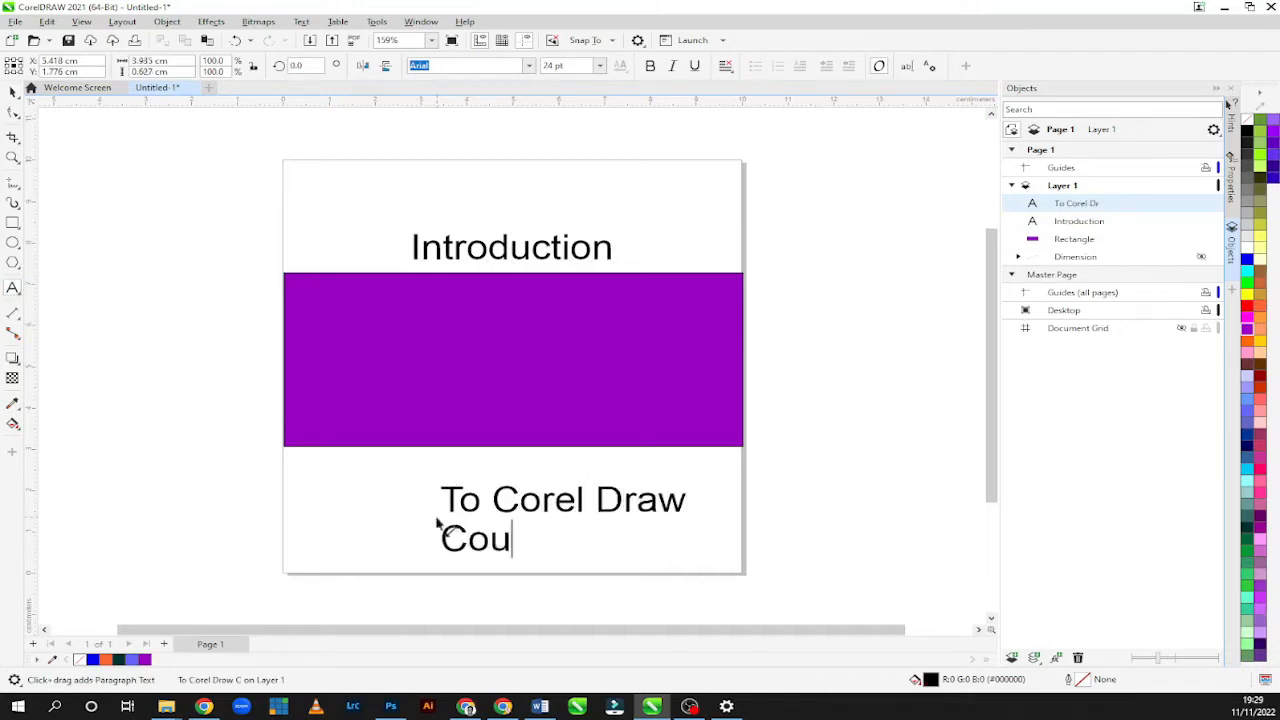
pyautogui.write('rse Pm')
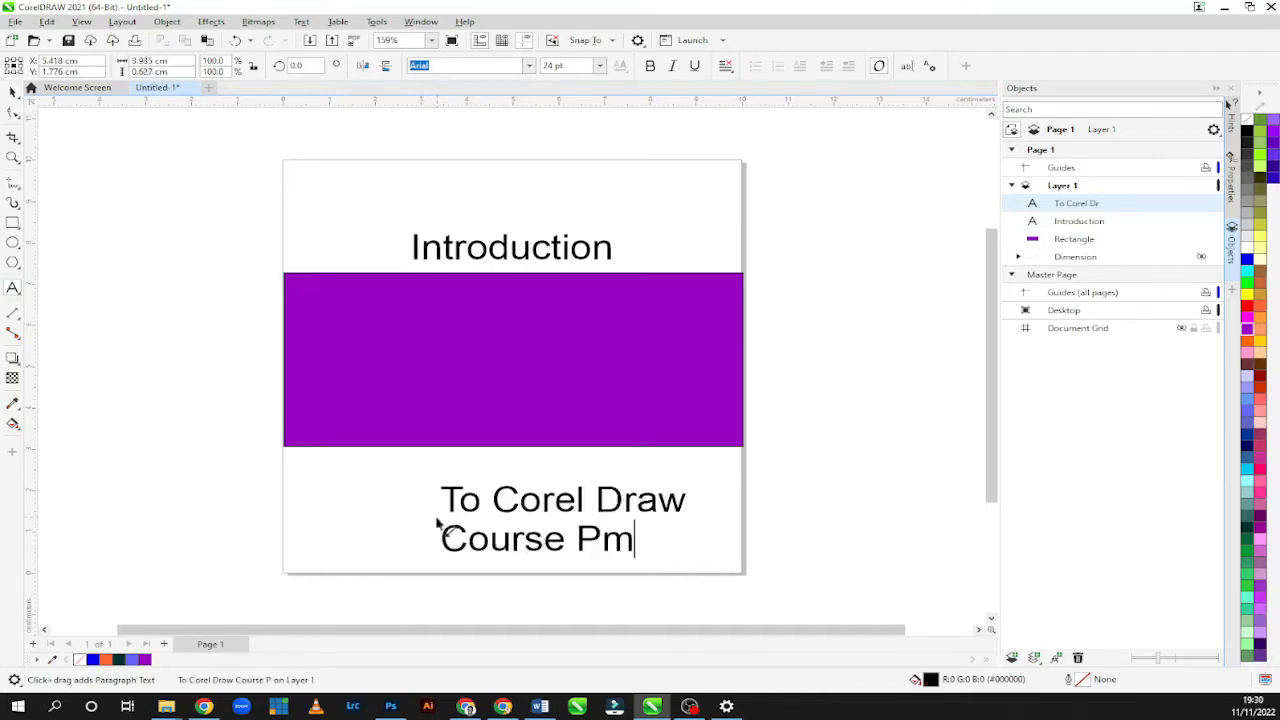
pyautogui.write('e')
pyautogui.press('BackSpace')
pyautogui.press('BackSpace')
pyautogui.press('BackSpace')
pyautogui.press('Escape')
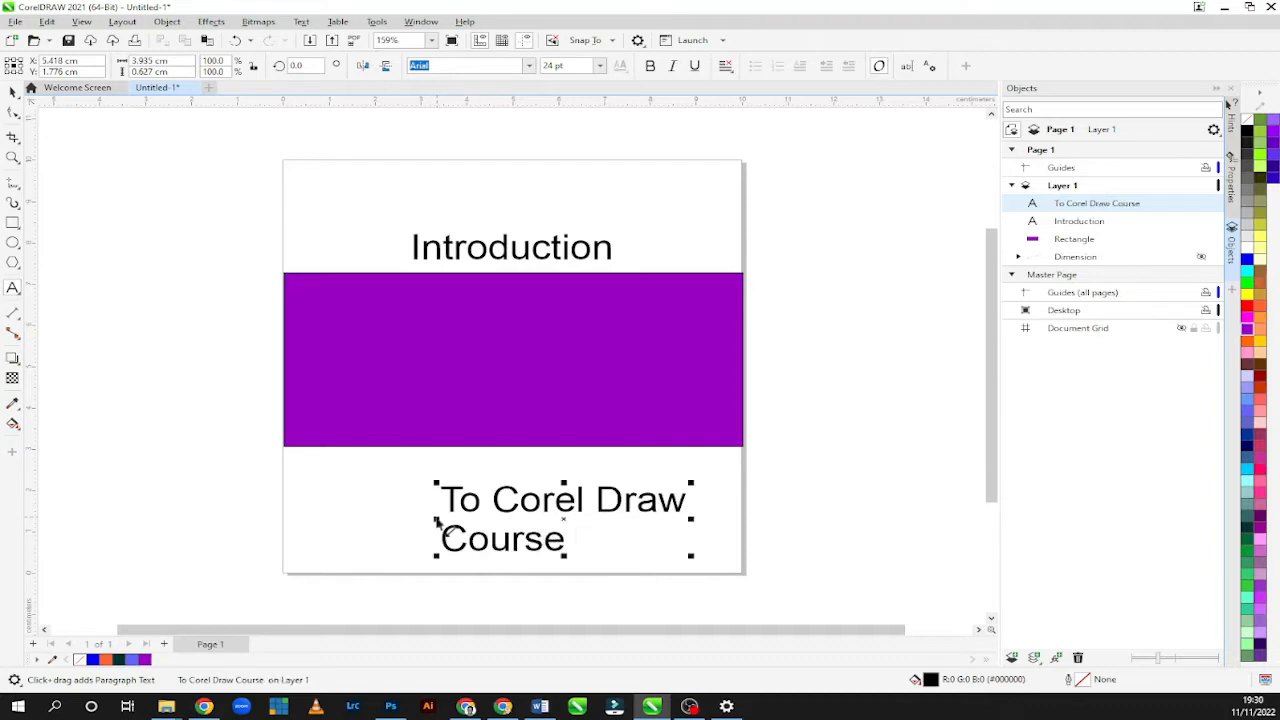
pyautogui.write('One')
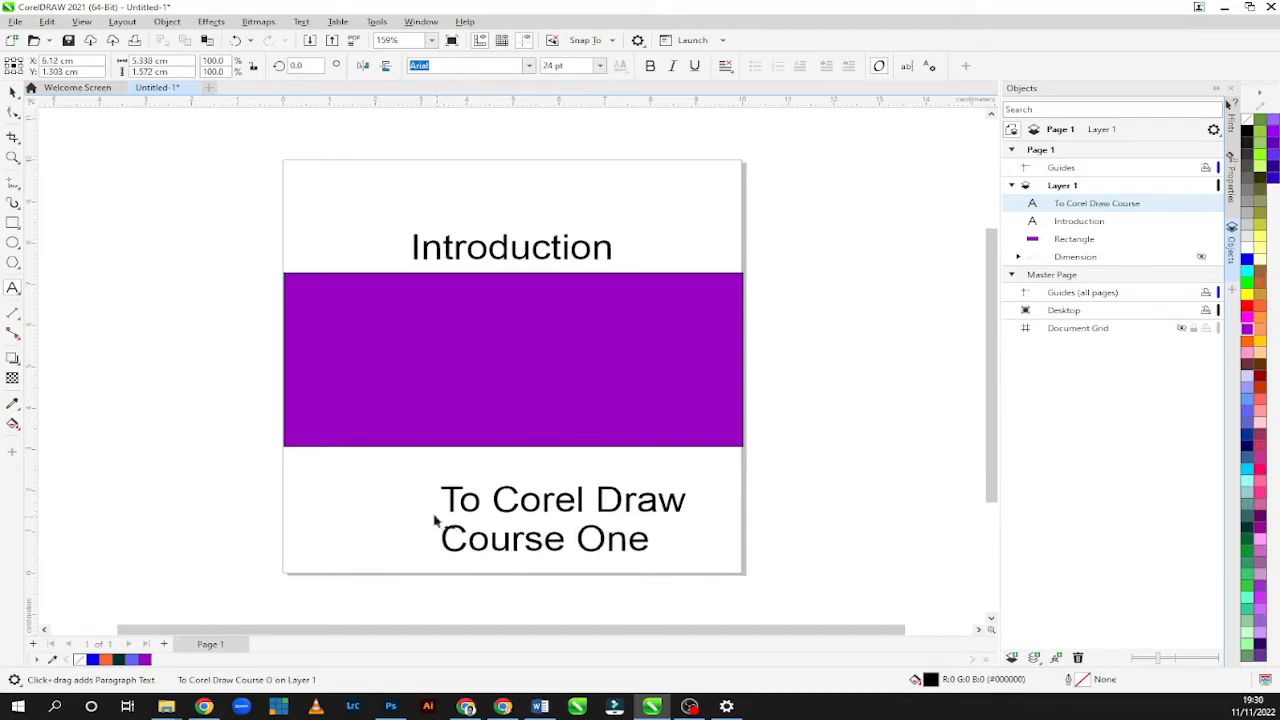
# Move the "To Corel Draw Course One" text onto the middle of the purple rectangle.
pyautogui.click(14, 92)
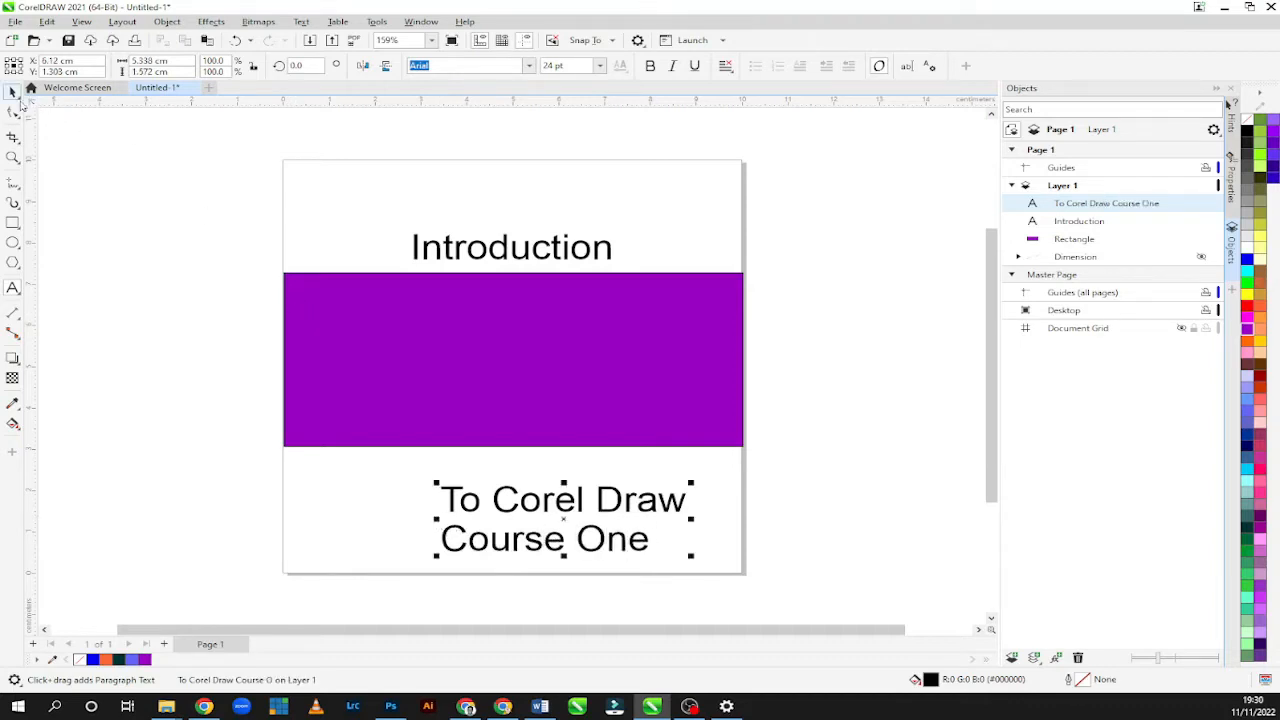
pyautogui.moveTo(501, 499); pyautogui.dragTo(479, 398)
pyautogui.click(525, 508)
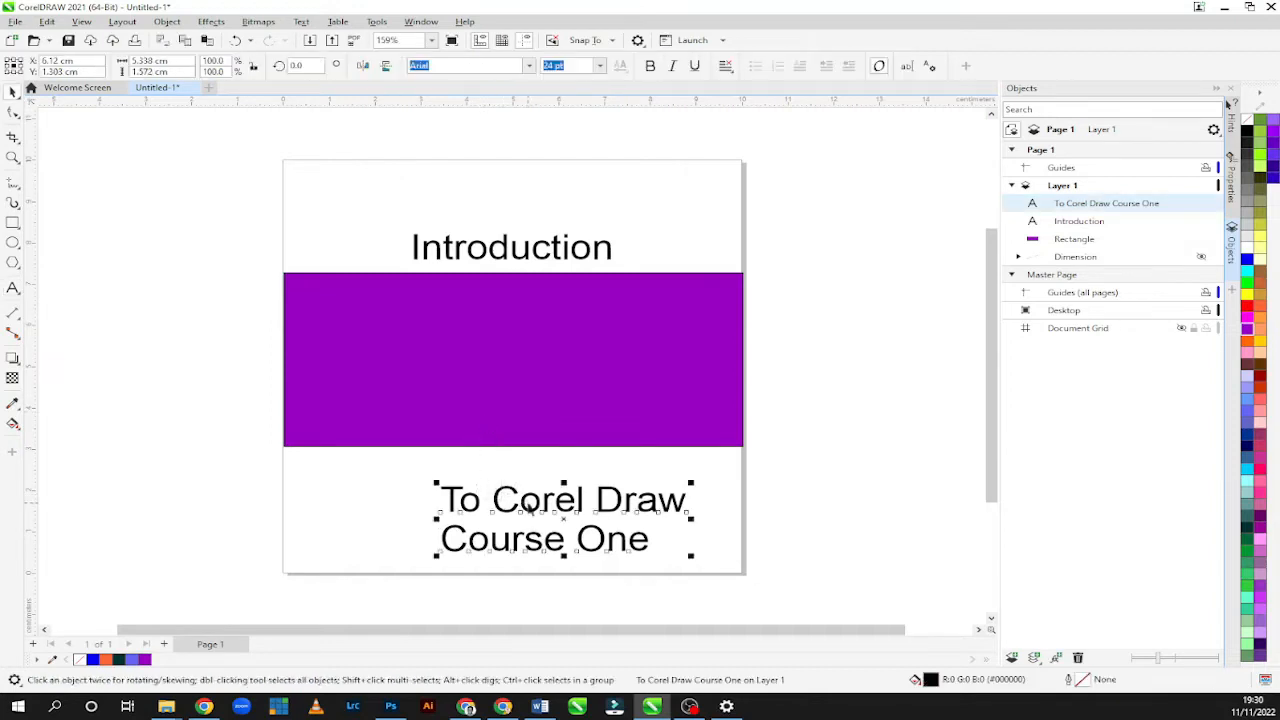
pyautogui.moveTo(529, 446); pyautogui.dragTo(470, 372)
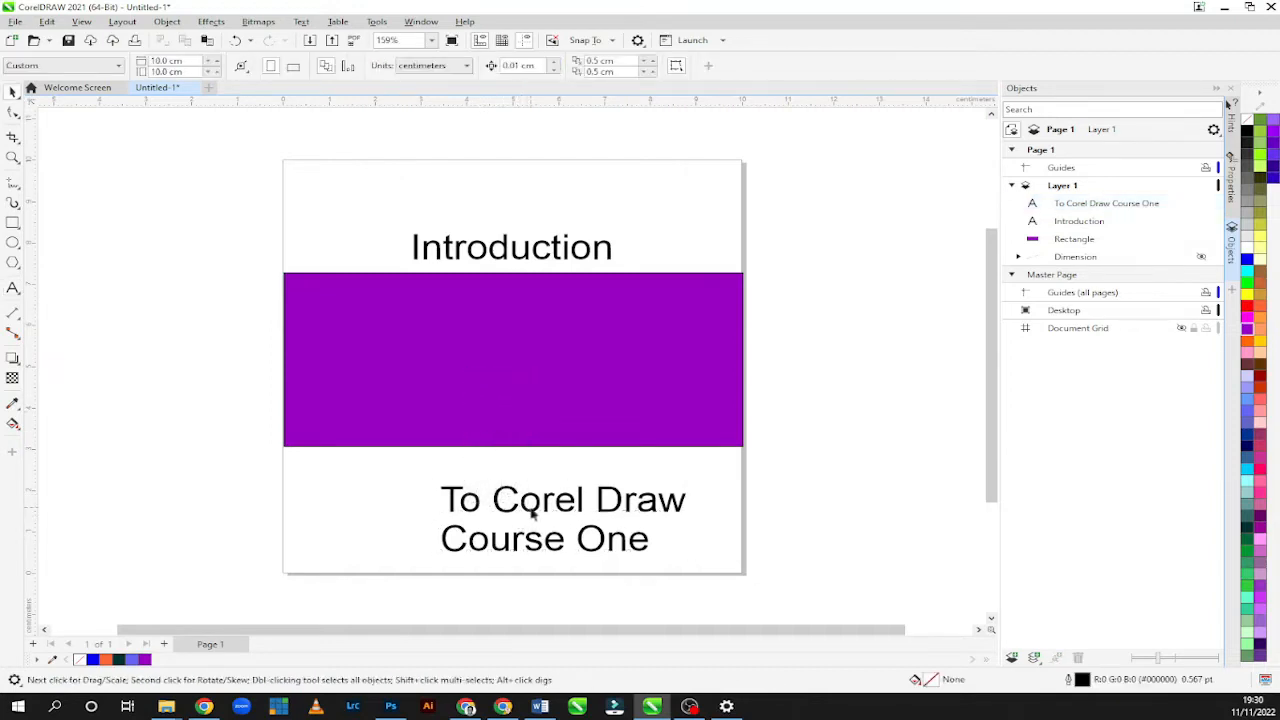
pyautogui.moveTo(535, 500); pyautogui.dragTo(476, 340)
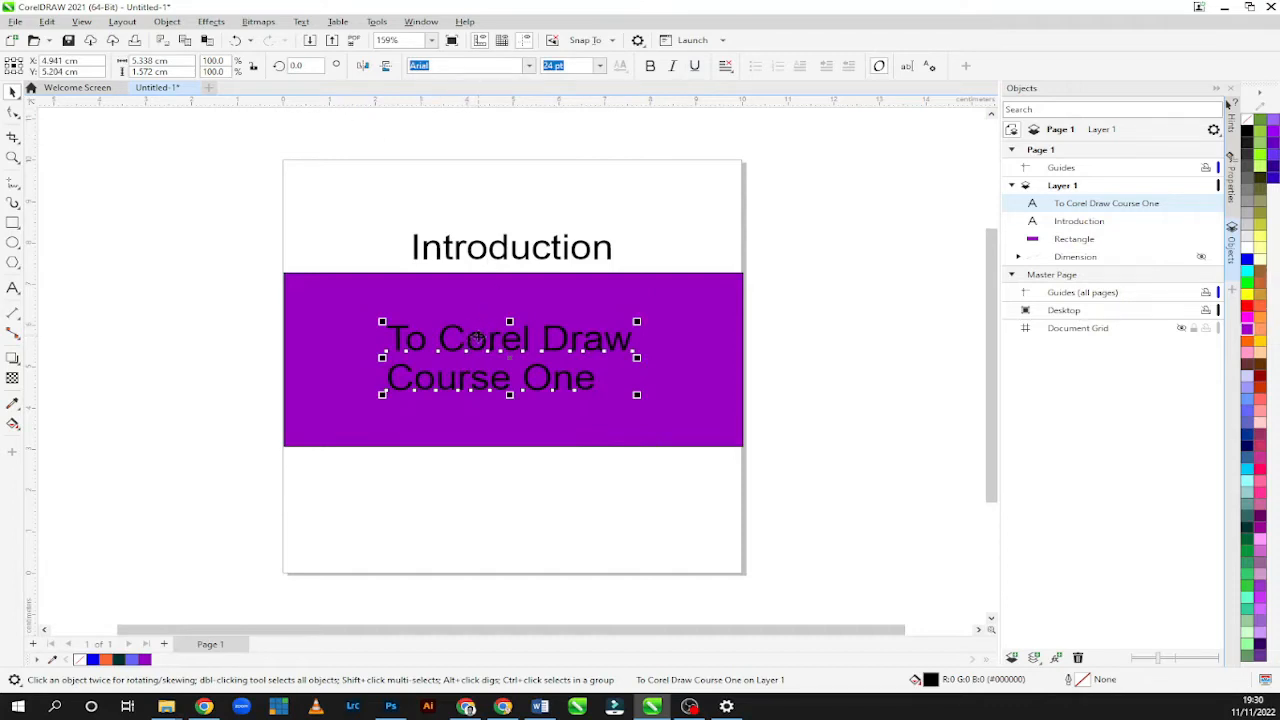
pyautogui.moveTo(478, 337); pyautogui.dragTo(485, 332)
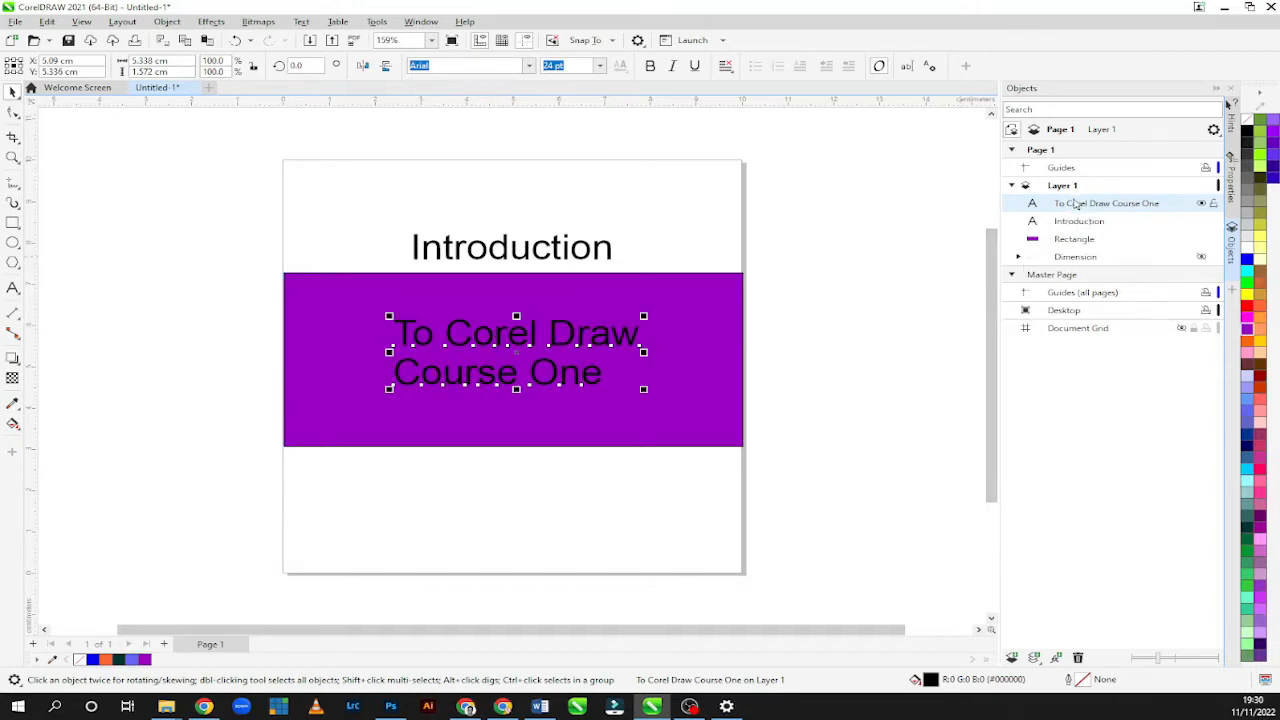
# Reorder the "To Corel Draw Course One" text beneath the rectangle in Layer 1's stacking order.
pyautogui.moveTo(1078, 207); pyautogui.dragTo(1080, 256)
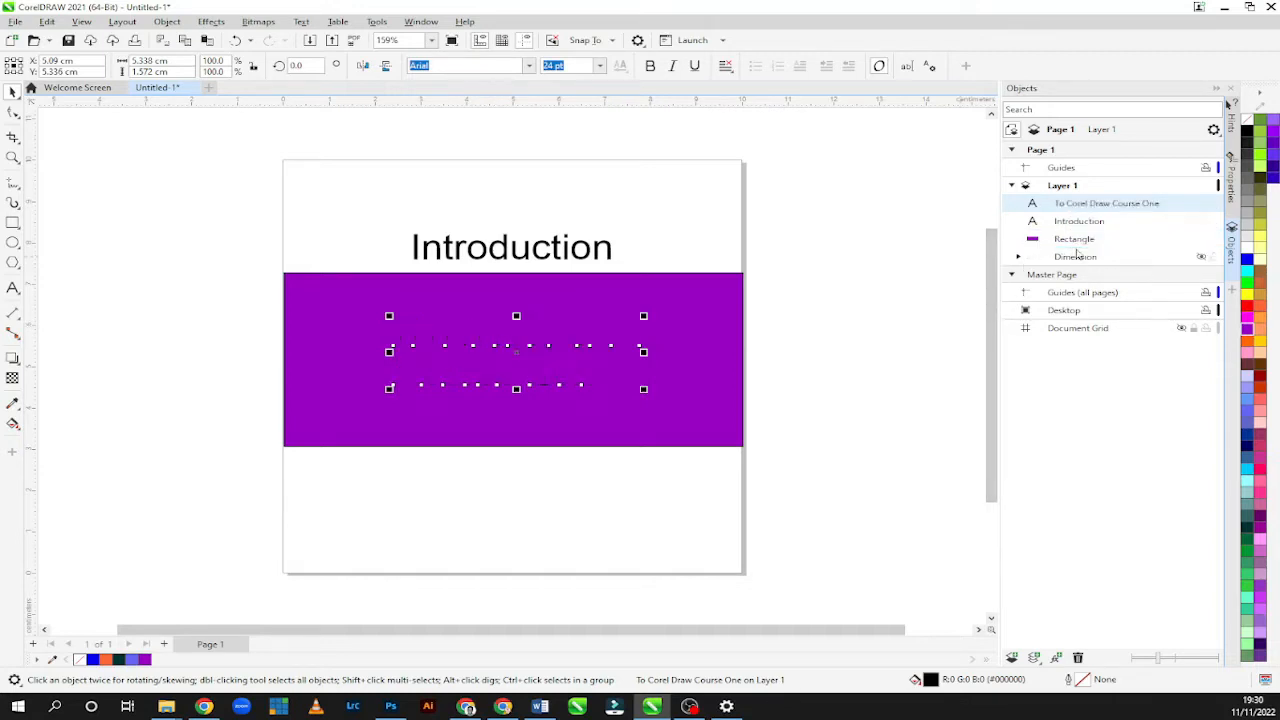
pyautogui.moveTo(1075, 207); pyautogui.dragTo(1080, 218)
pyautogui.click(1078, 242)
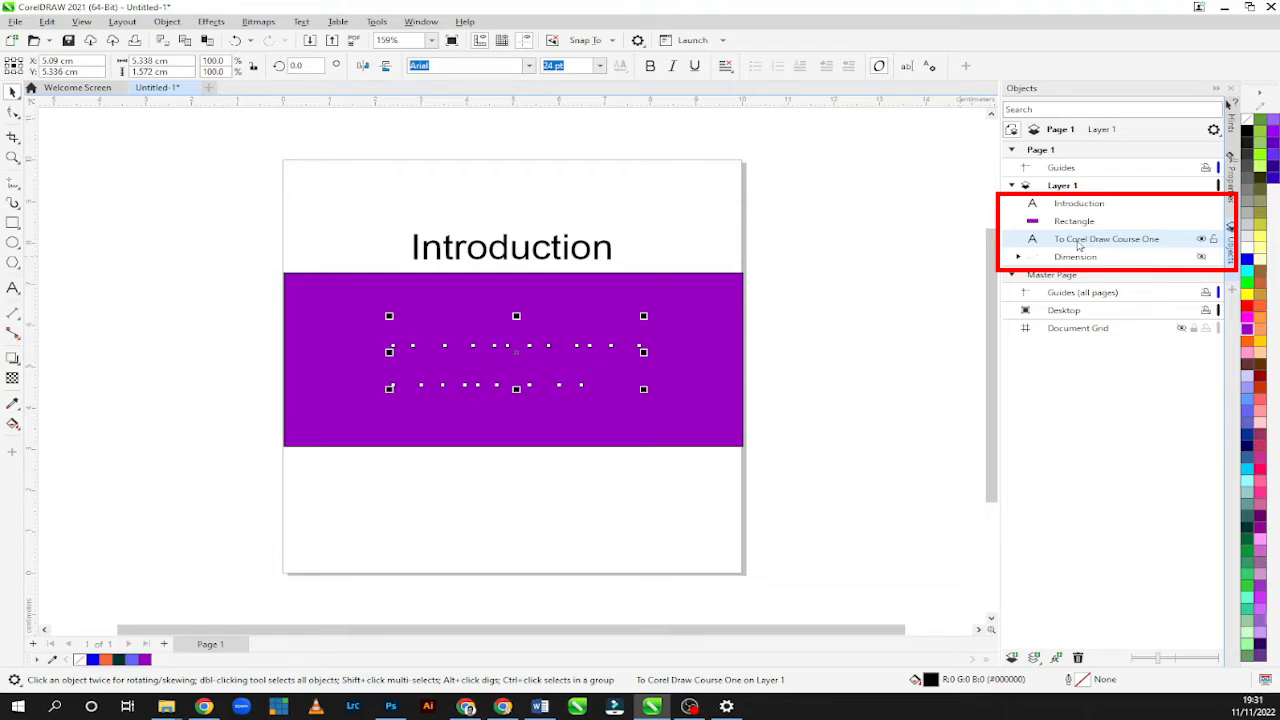
pyautogui.click(1231, 250)
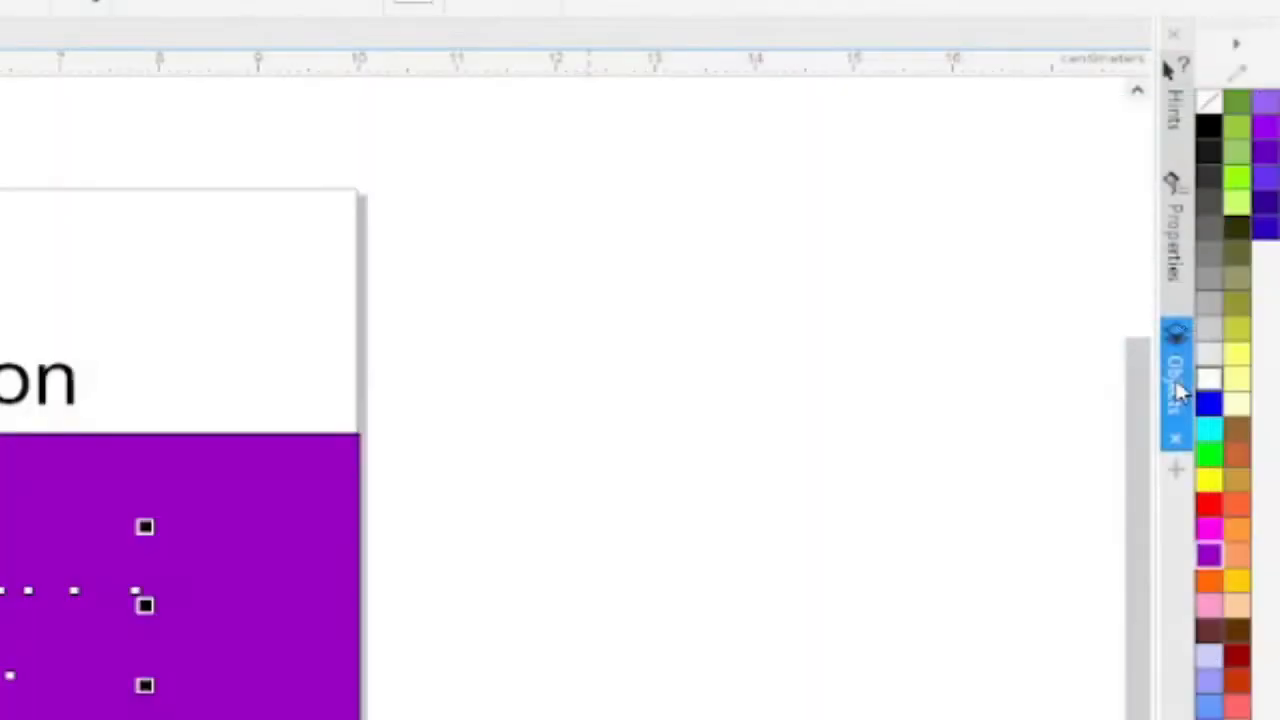
pyautogui.click(1177, 385)
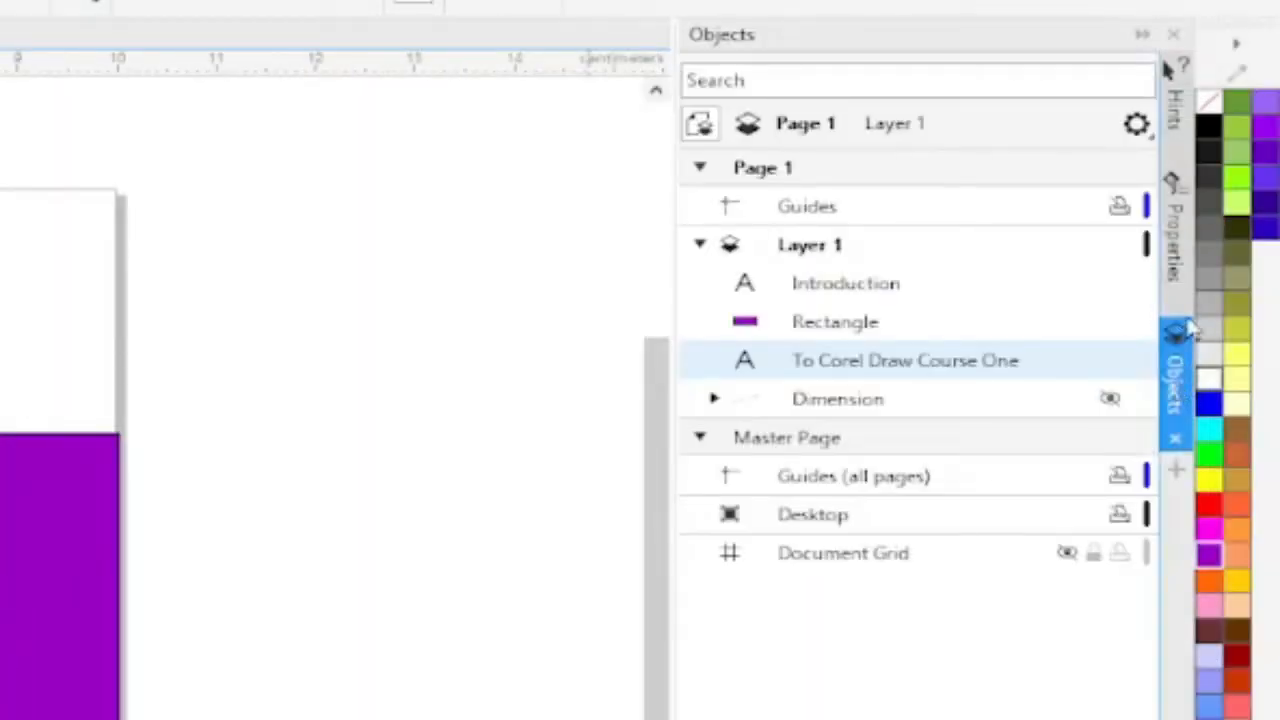
pyautogui.click(1177, 260)
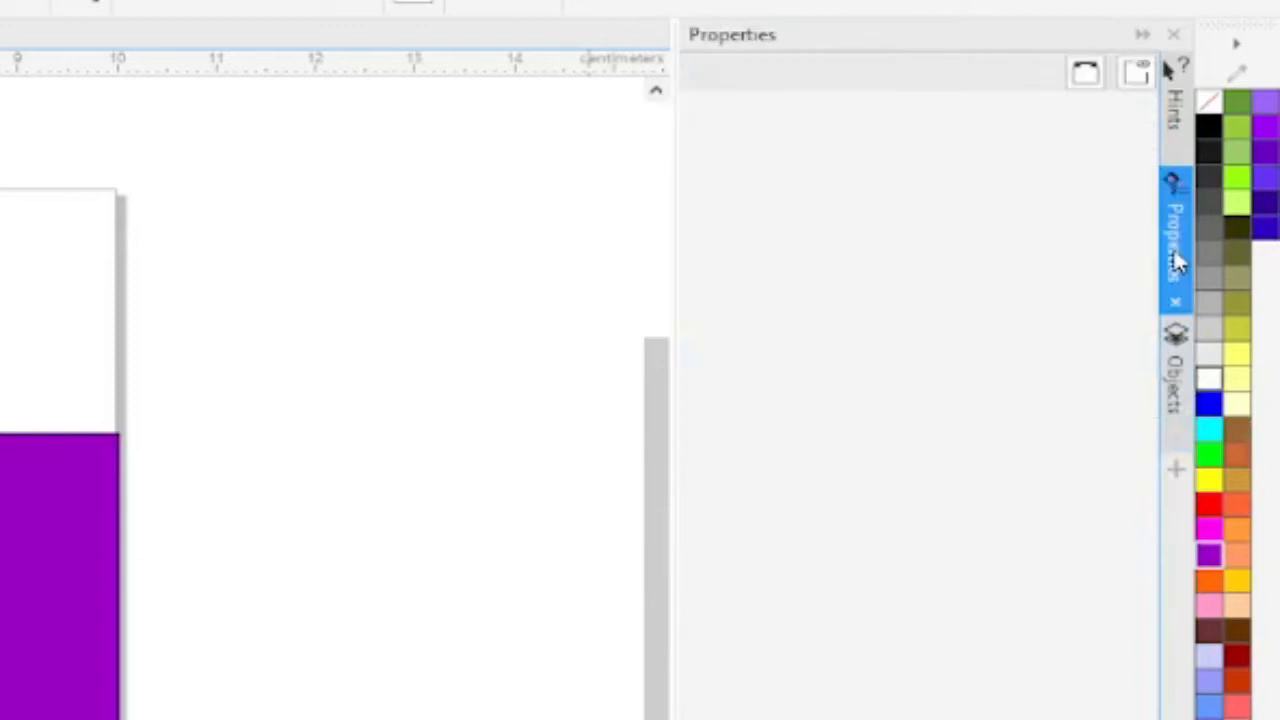
pyautogui.click(1172, 370)
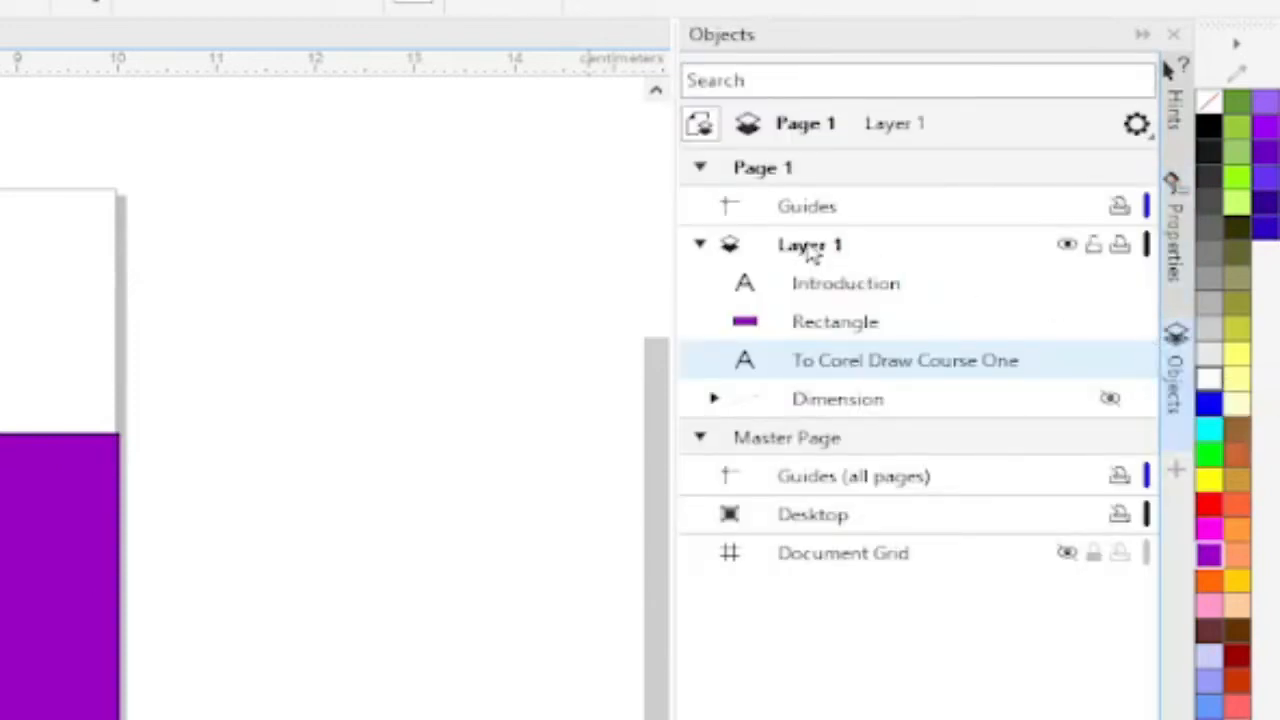
# Move the "To Corel Draw Course One" text directly above the rectangle in Layer 1's stacking order, below "Introduction".
pyautogui.click(866, 336)
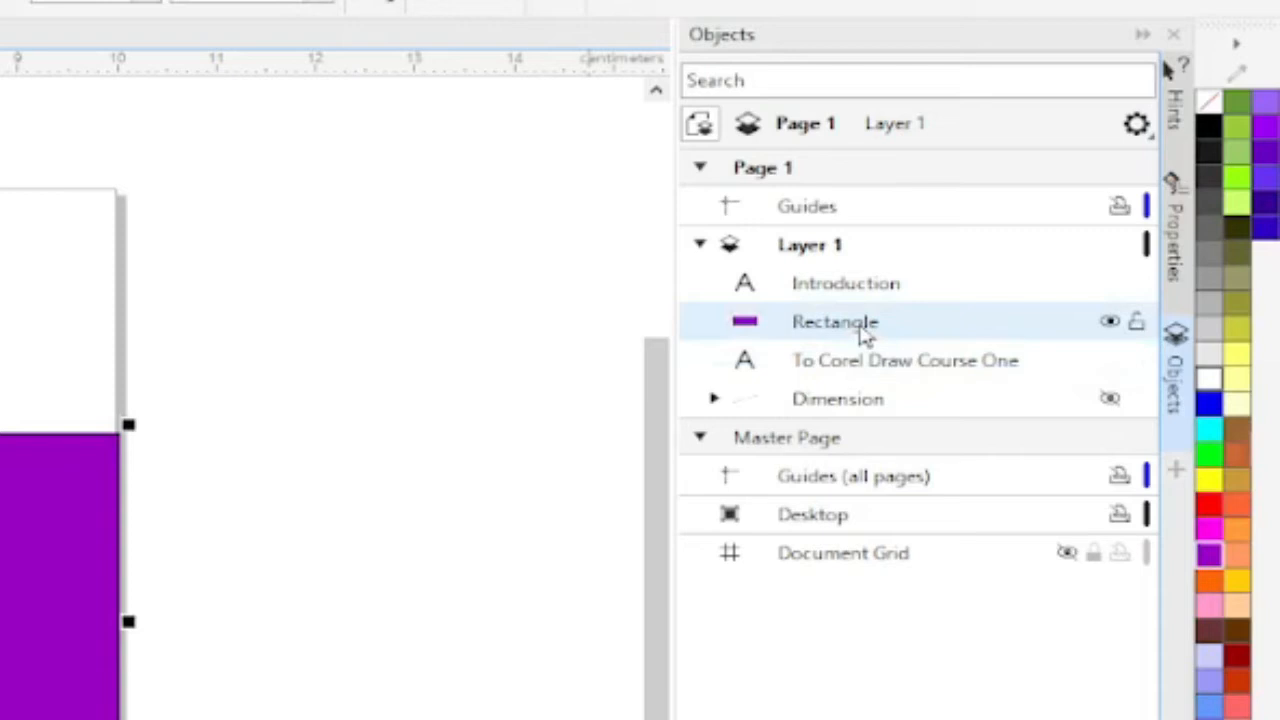
pyautogui.click(848, 362)
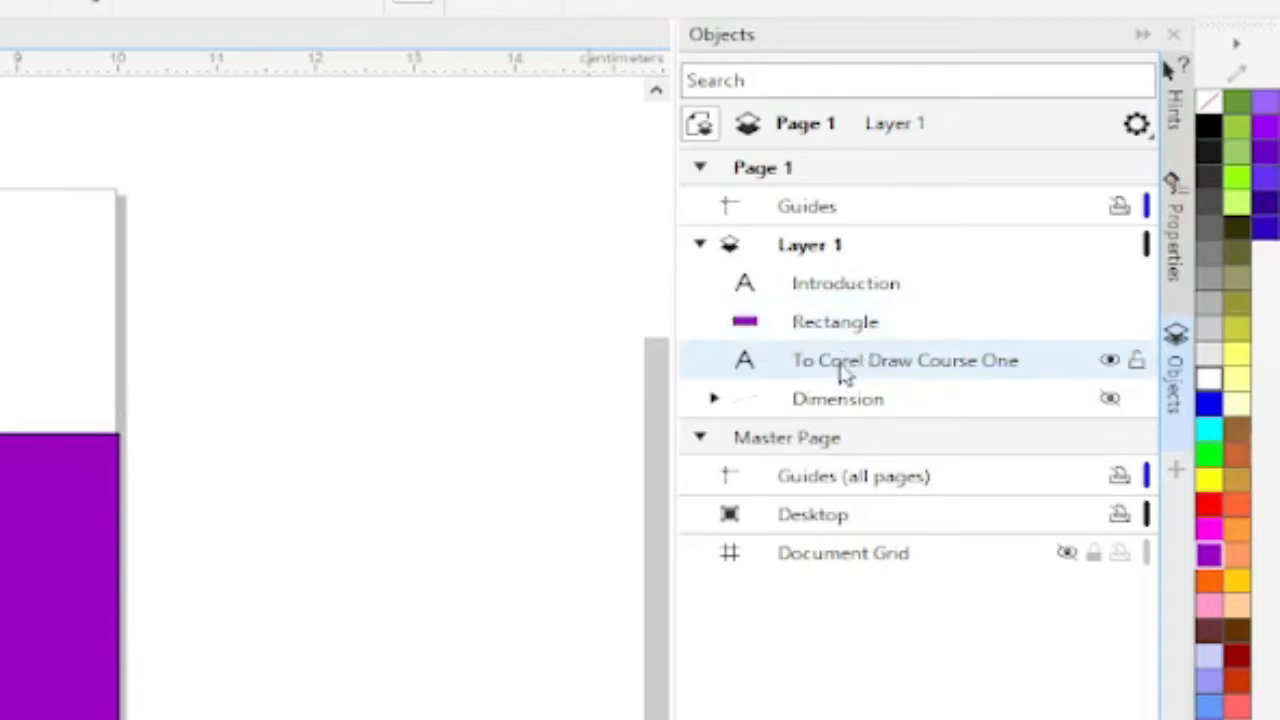
pyautogui.moveTo(839, 366)
pyautogui.mouseDown()
pyautogui.moveTo(858, 308)
pyautogui.moveTo(857, 320)
pyautogui.mouseUp()
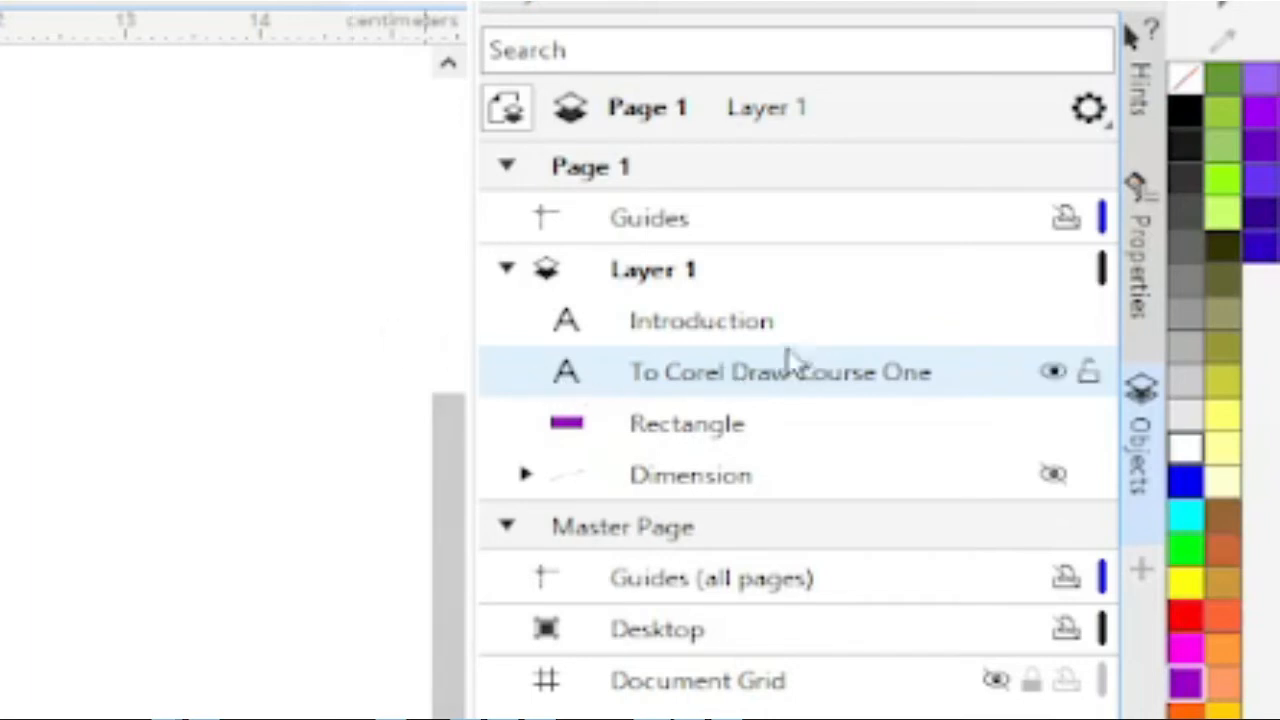
# Hide the "To Corel Draw Course One" text object and show it again.
pyautogui.click(1064, 380)
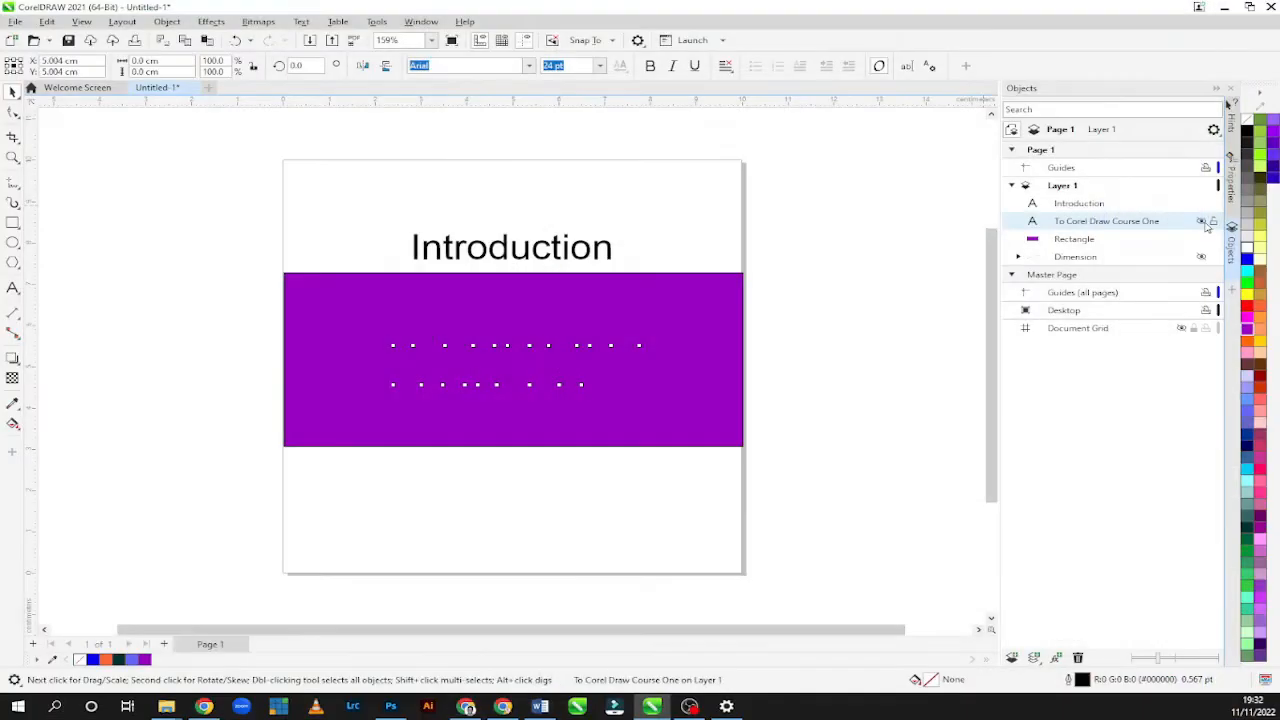
pyautogui.click(1203, 222)
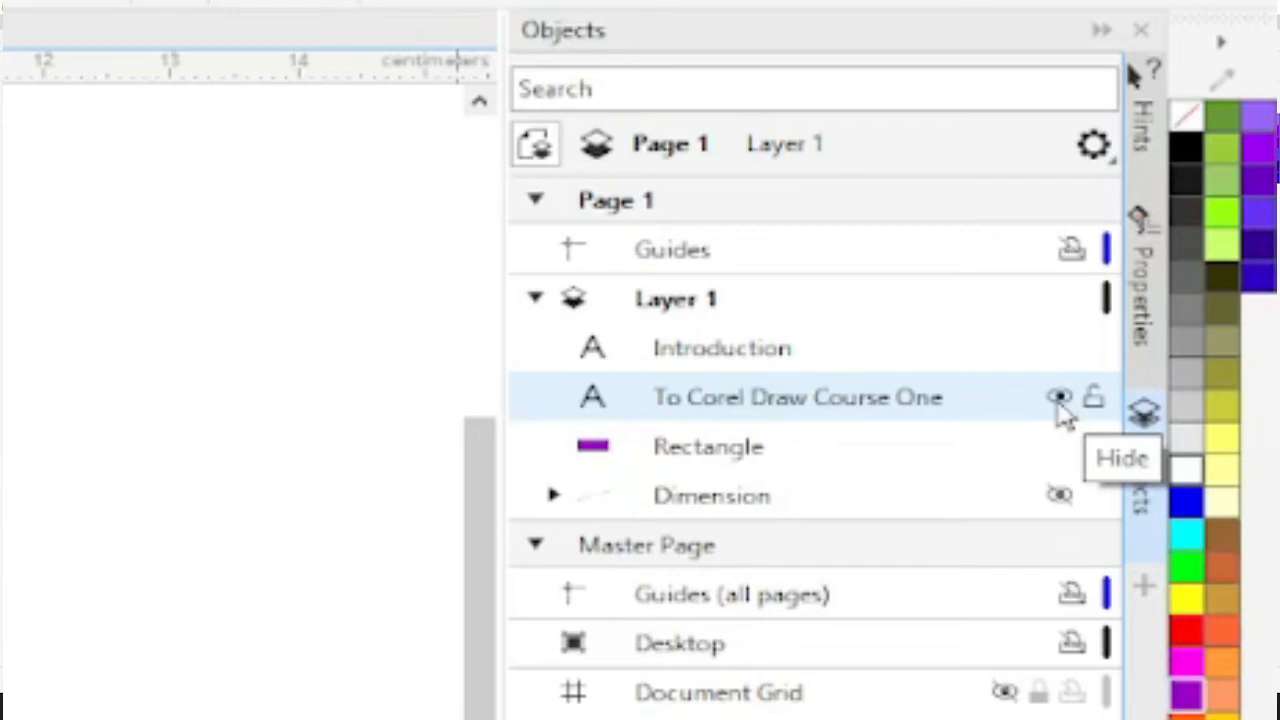
# Lock the "Introduction" text object on Layer 1.
pyautogui.click(801, 362)
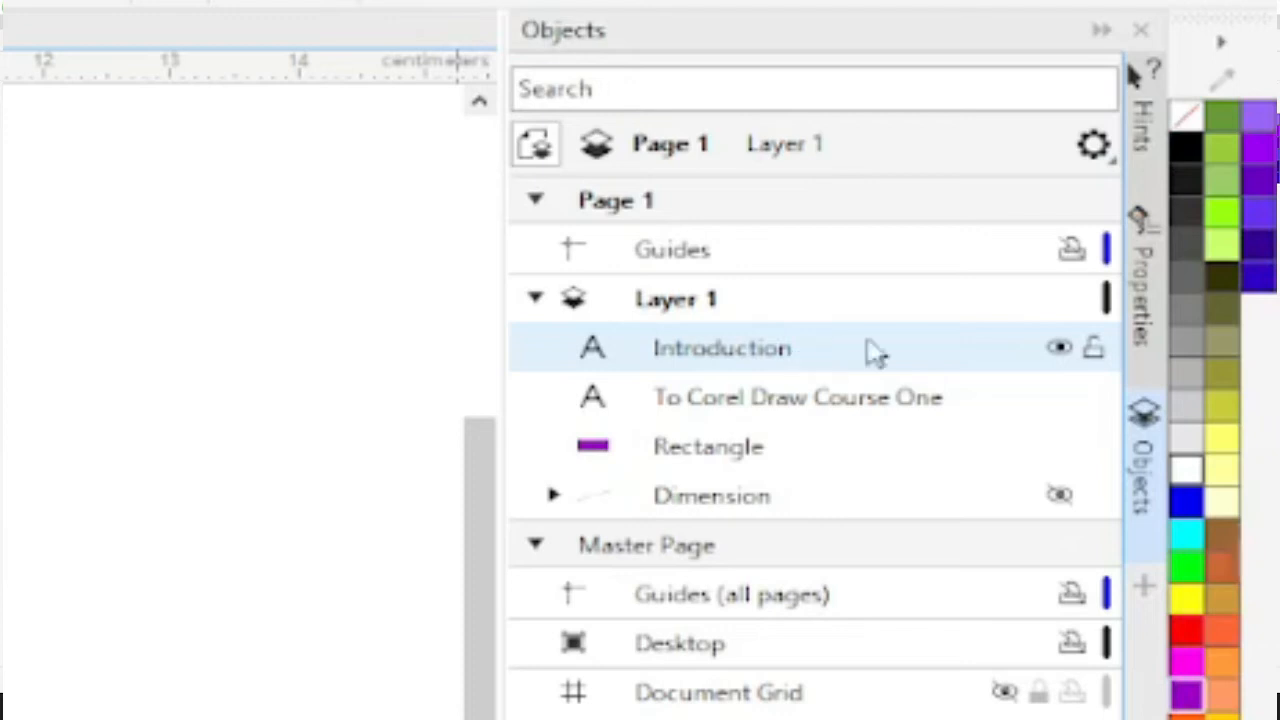
pyautogui.click(1095, 352)
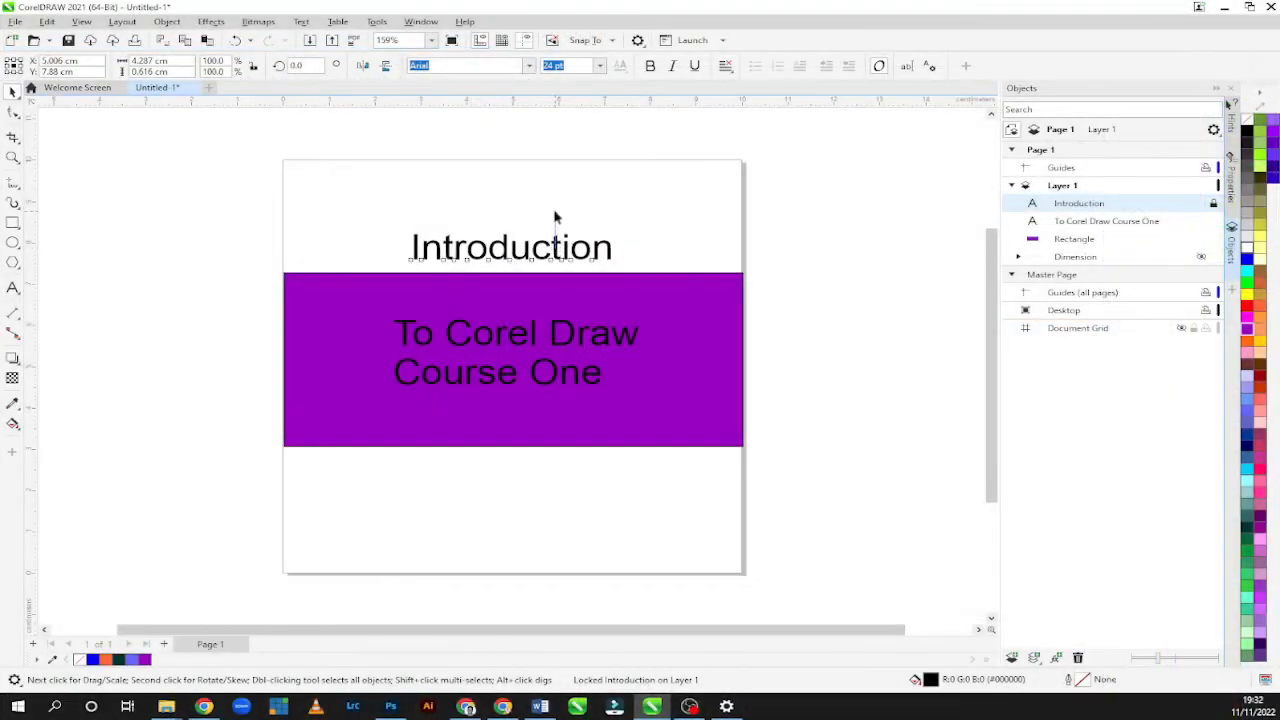
# Move the "To Corel Draw Course One" text beneath the rectangle in Layer 1's stacking order and back above it.
pyautogui.click(556, 217)
pyautogui.click(533, 256)
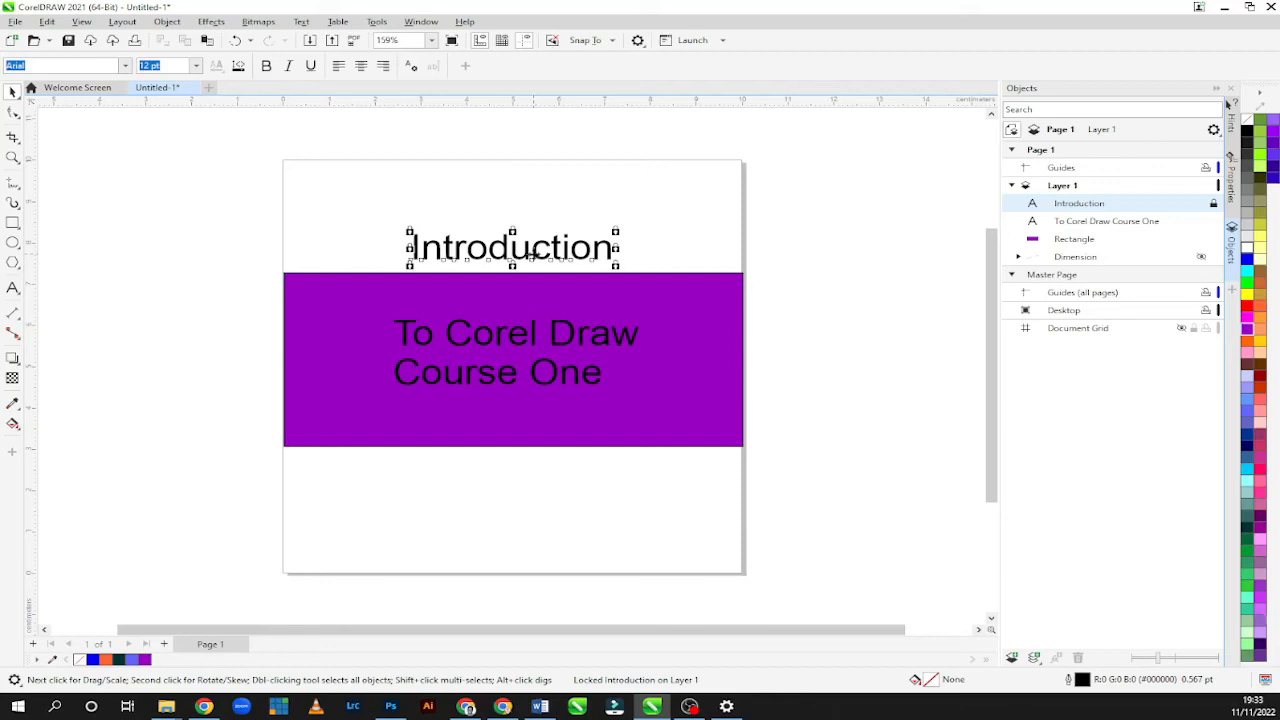
pyautogui.click(1085, 244)
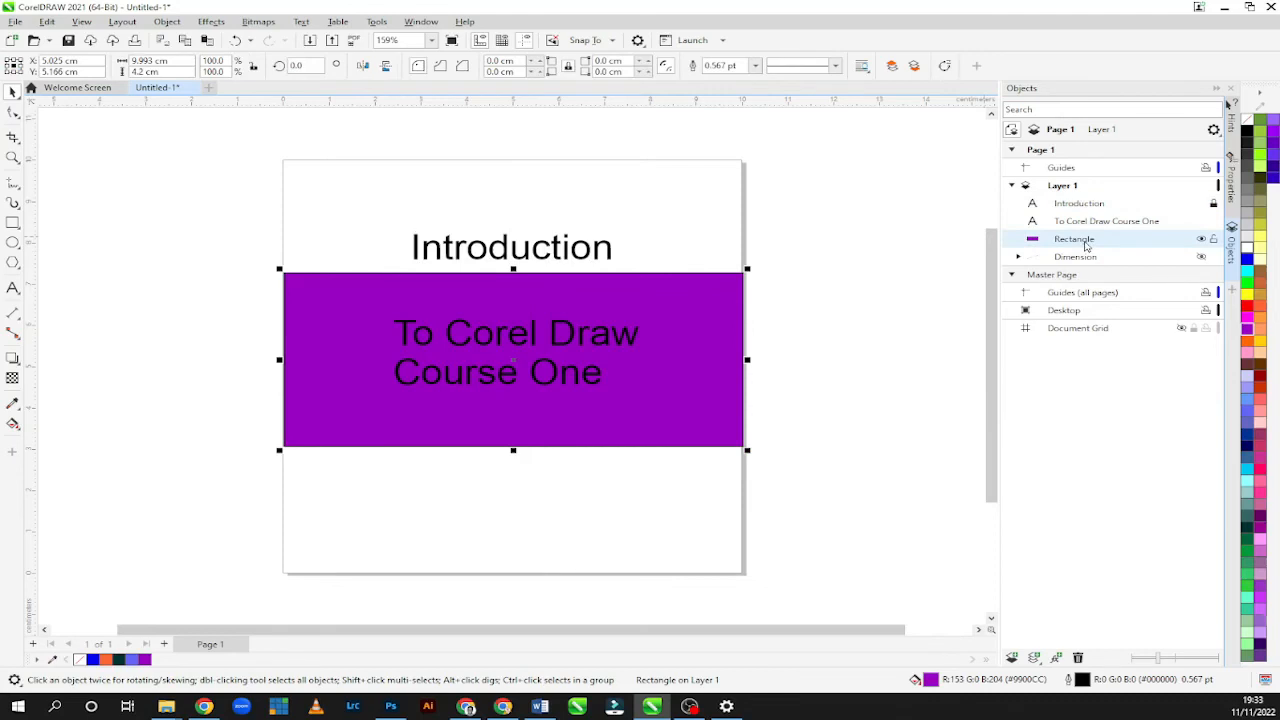
pyautogui.click(1098, 222)
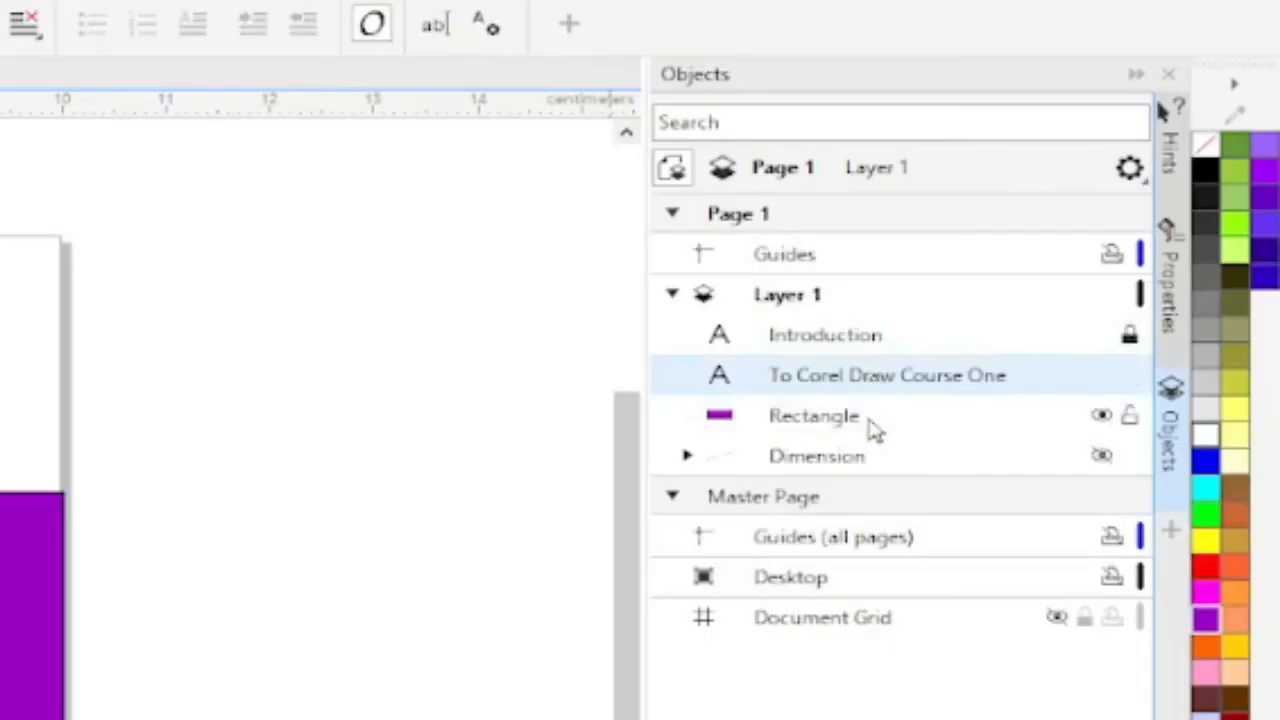
pyautogui.moveTo(871, 380); pyautogui.dragTo(863, 449)
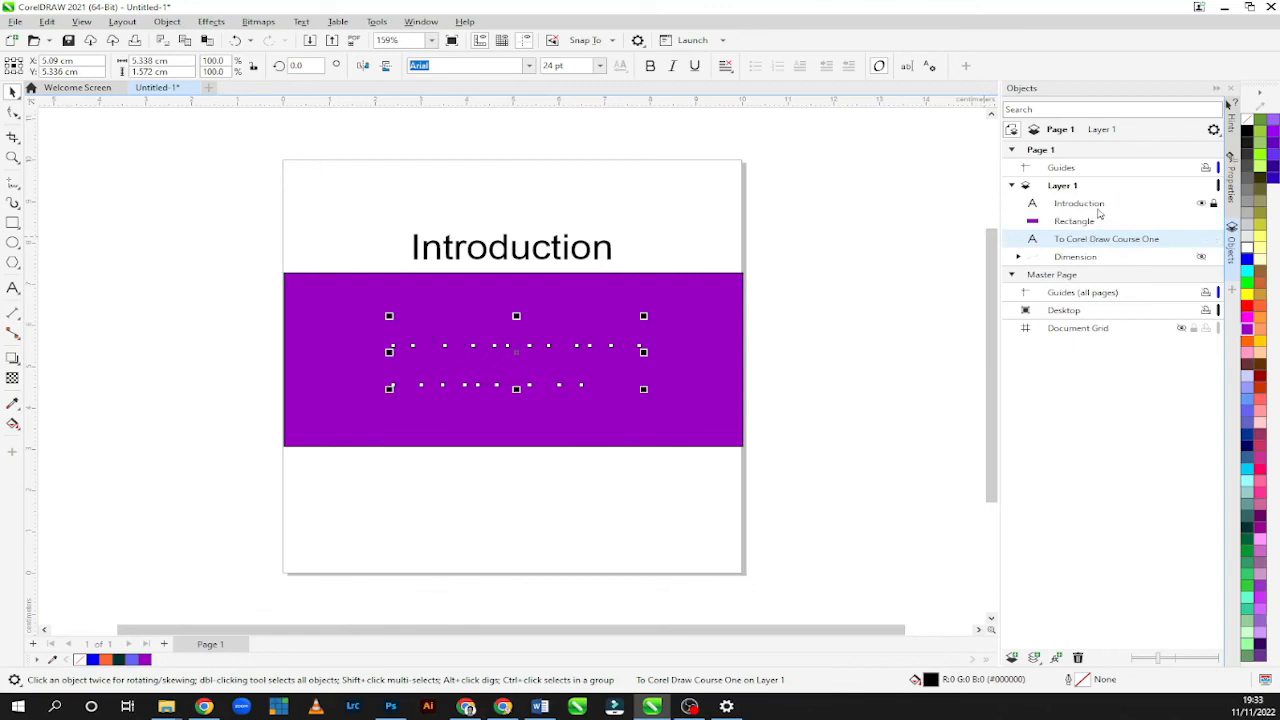
pyautogui.moveTo(1093, 236); pyautogui.dragTo(1085, 216)
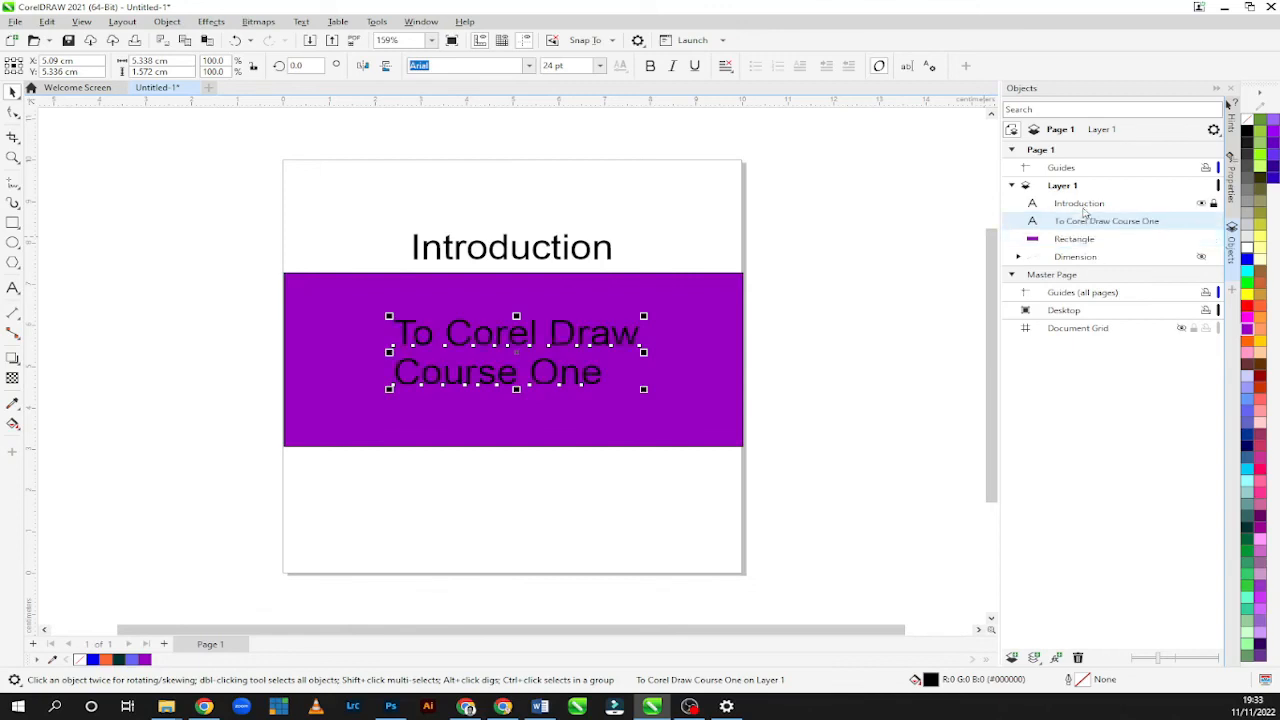
# Hide the locked "Introduction" text object on Layer 1 and show it again.
pyautogui.click(1201, 204)
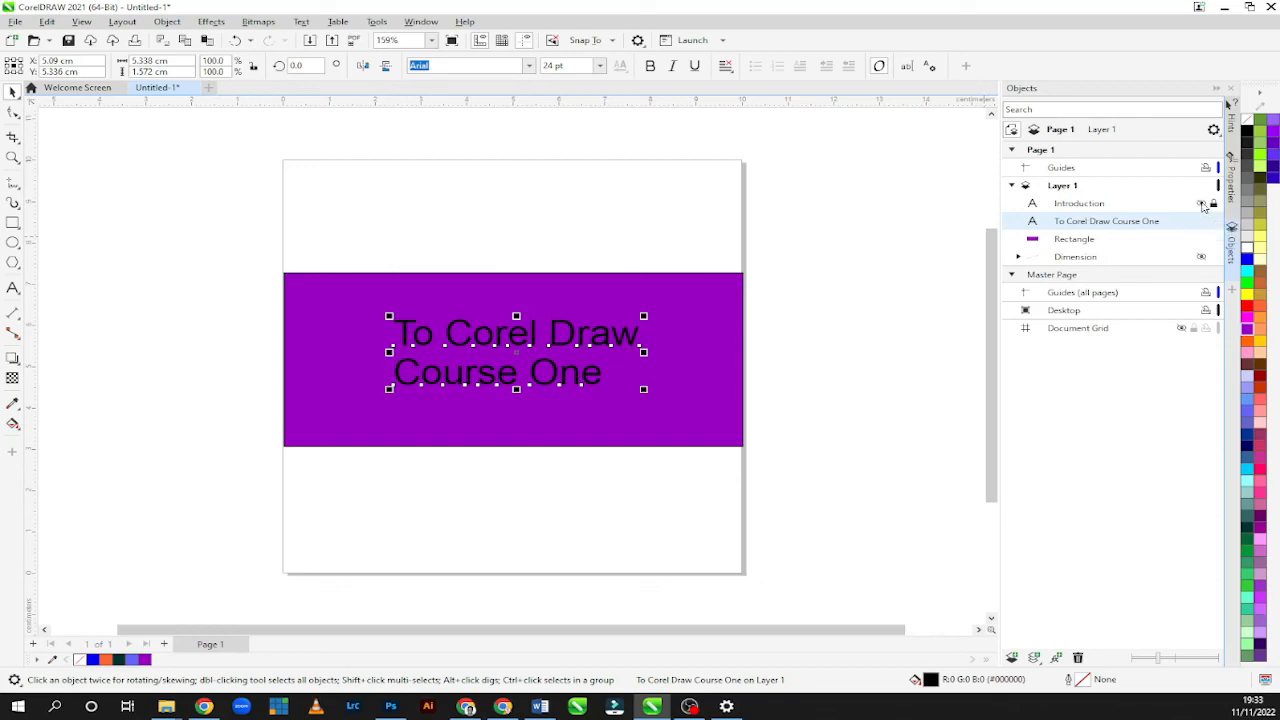
pyautogui.click(1208, 206)
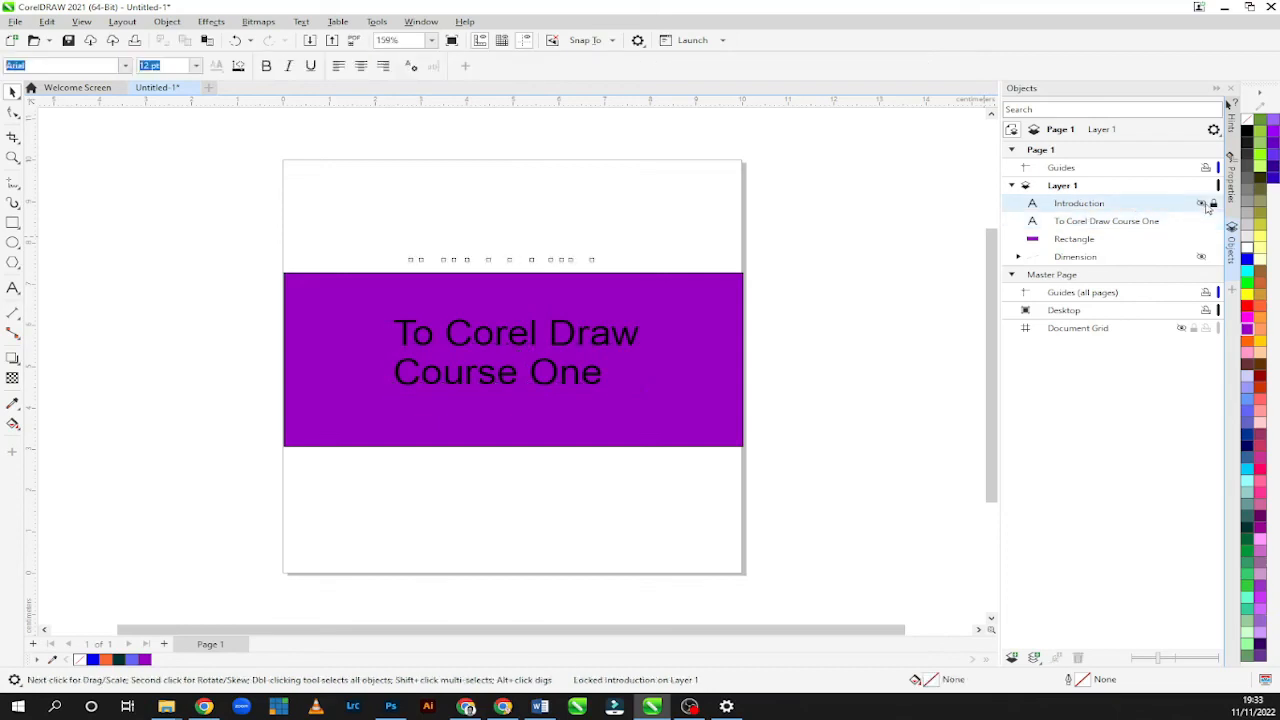
pyautogui.click(1203, 204)
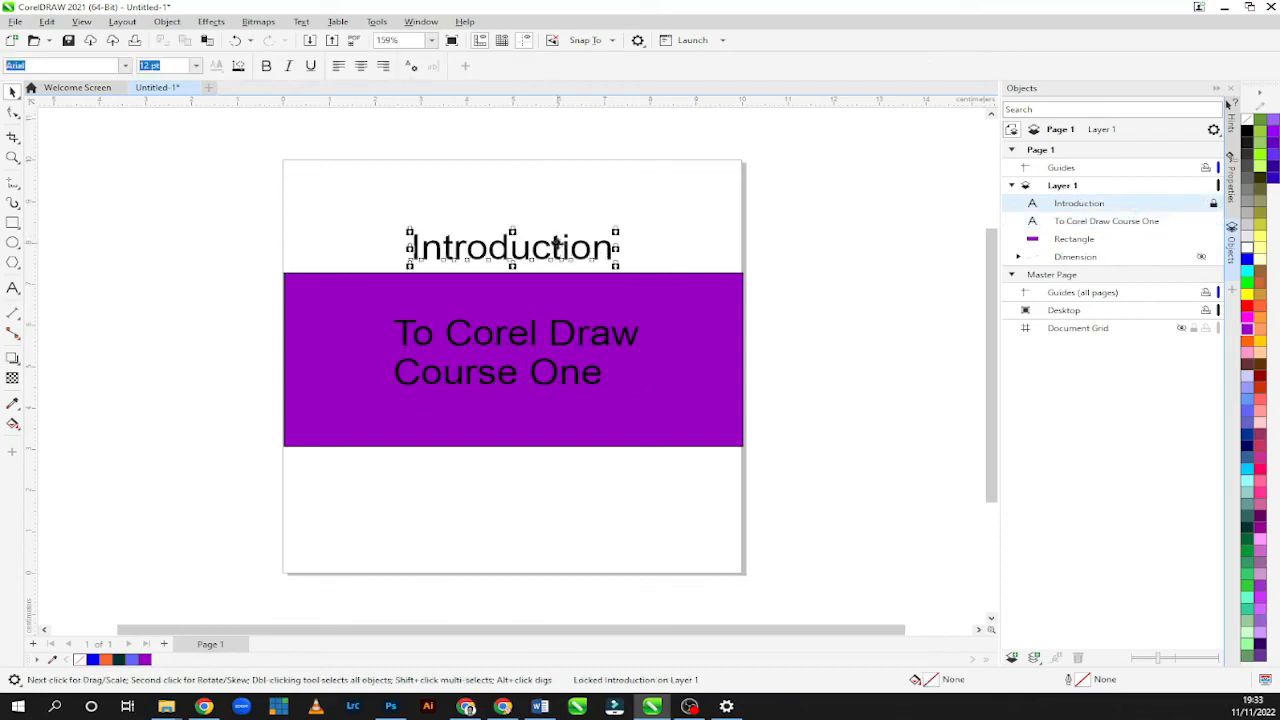
# Unlock the "Introduction" text object and move it slightly up and to the left, to about X 4.86 cm, Y 8.01 cm.
pyautogui.moveTo(560, 247); pyautogui.dragTo(563, 214)
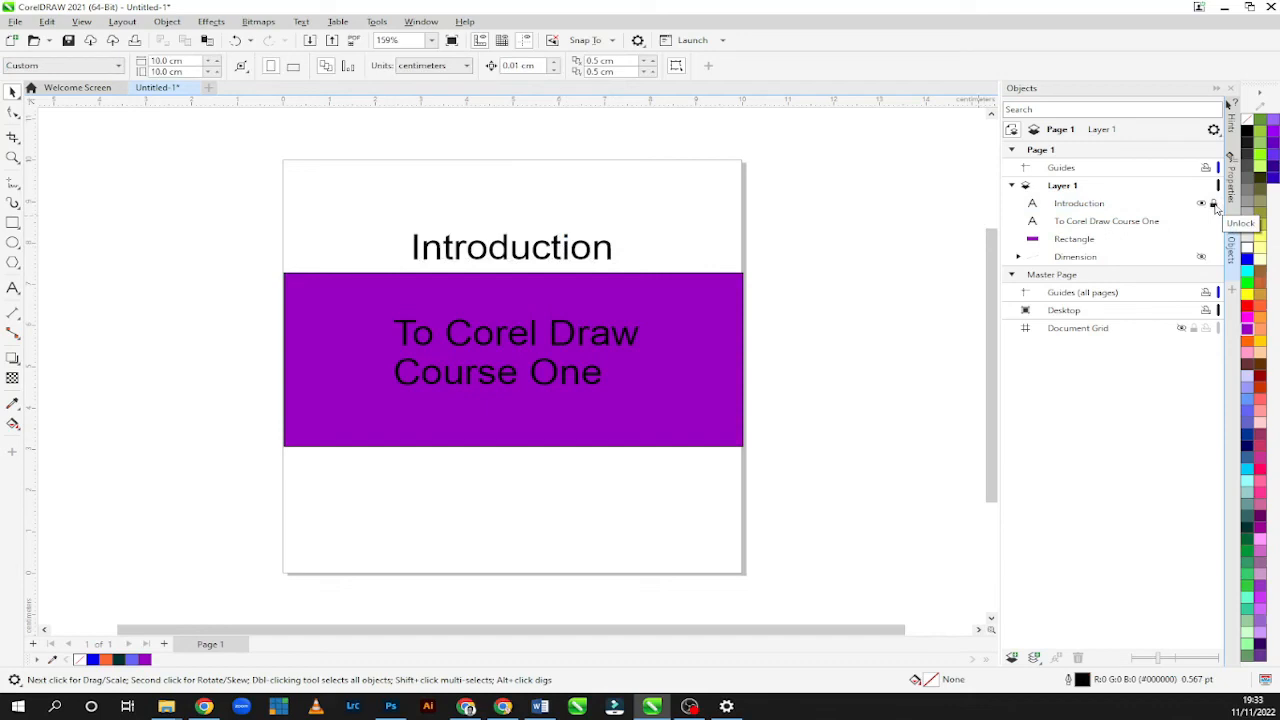
pyautogui.click(1213, 204)
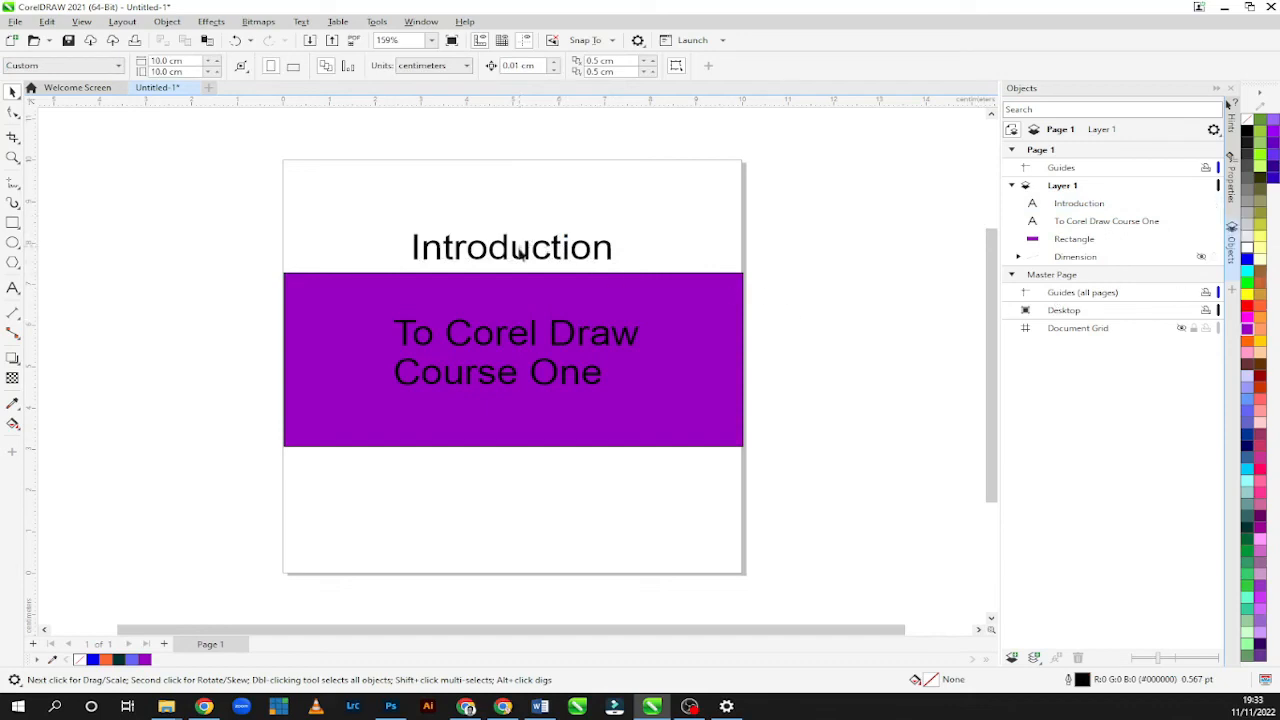
pyautogui.click(1094, 207)
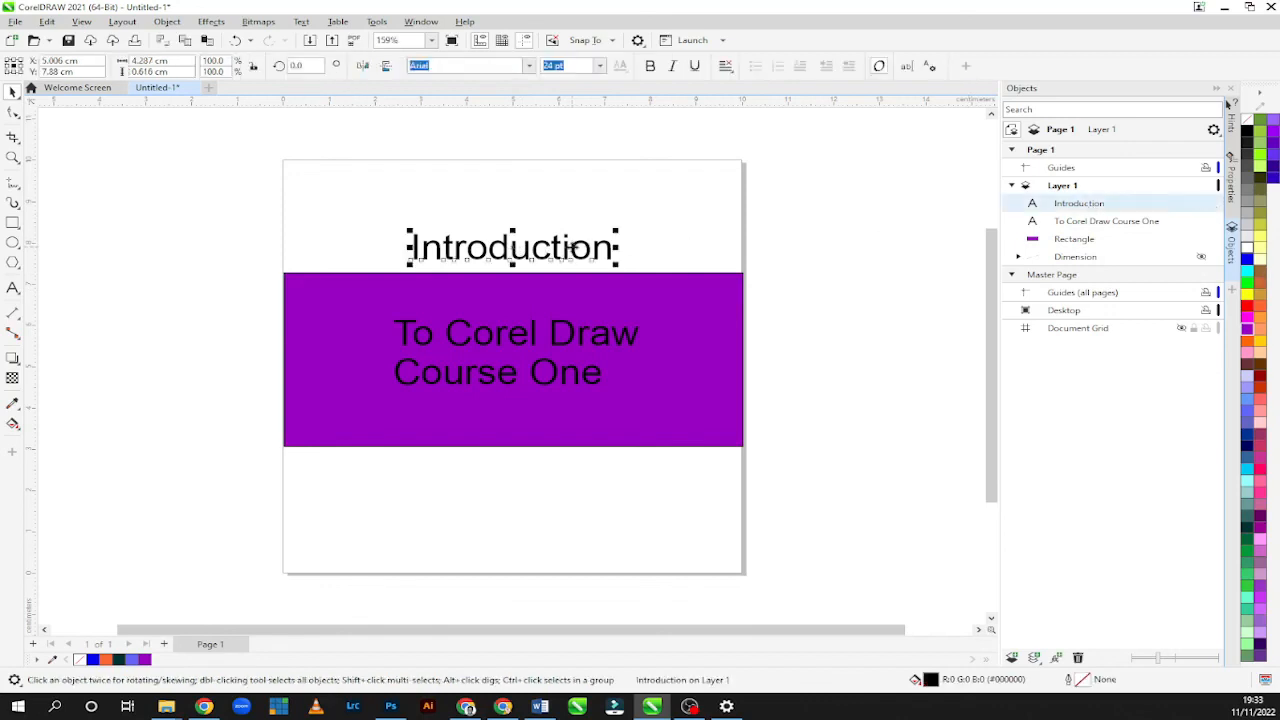
pyautogui.moveTo(563, 248)
pyautogui.mouseDown()
pyautogui.moveTo(563, 211)
pyautogui.moveTo(557, 243)
pyautogui.mouseUp()
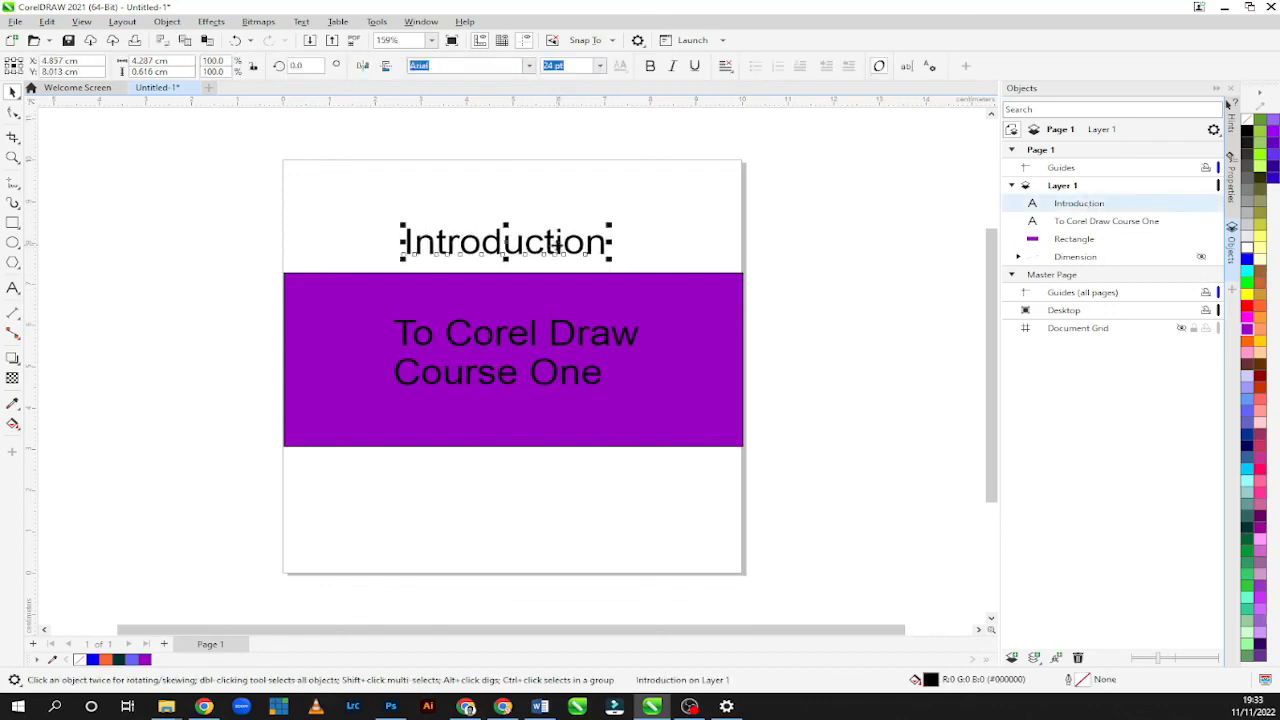